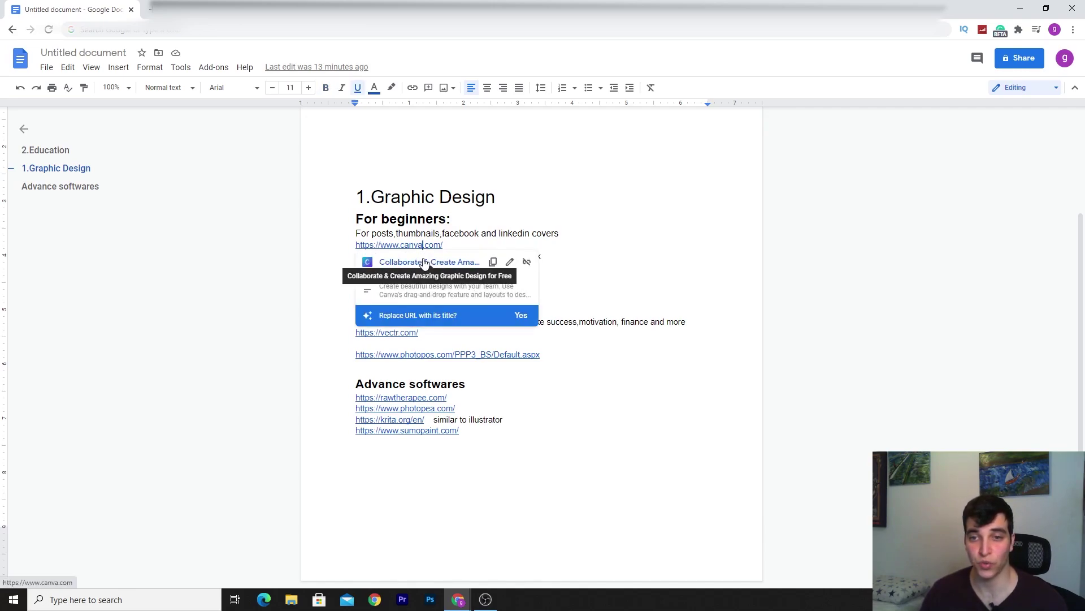
Step: Open canva.com from its link under For beginners in the Graphic Design notes
click(425, 262)
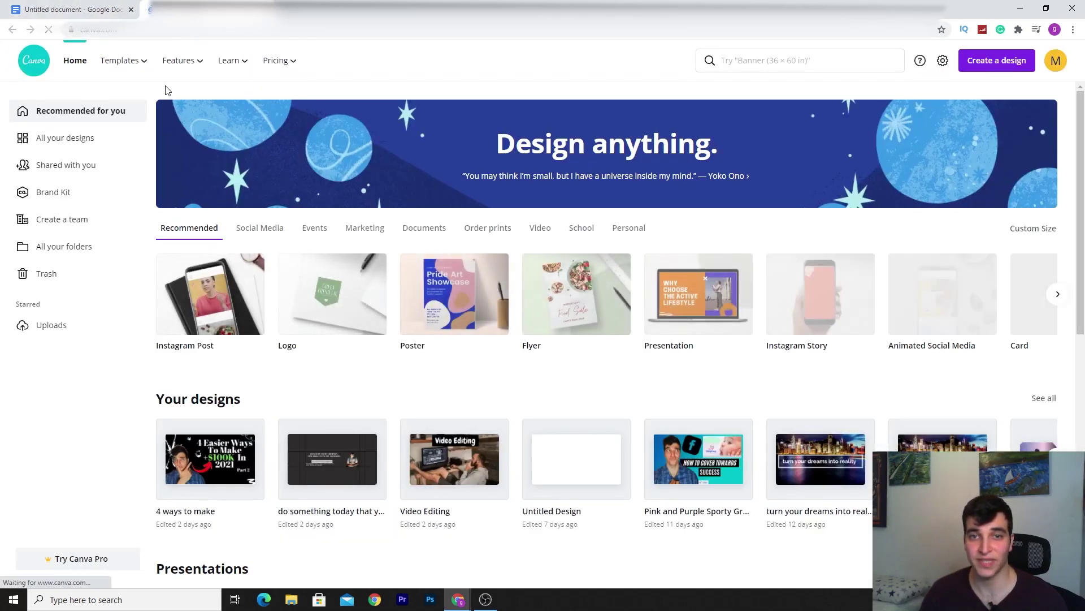
Step: Let the Canva home page load, then scroll down to Your designs and back to the top
mouse_move(159, 84)
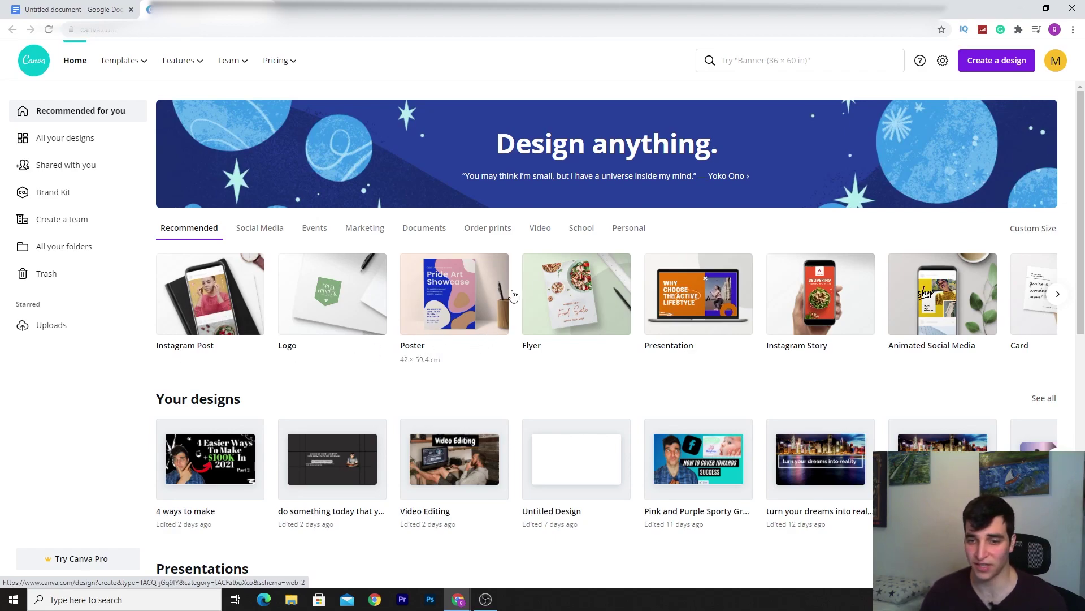
scroll(514, 295, down, 3)
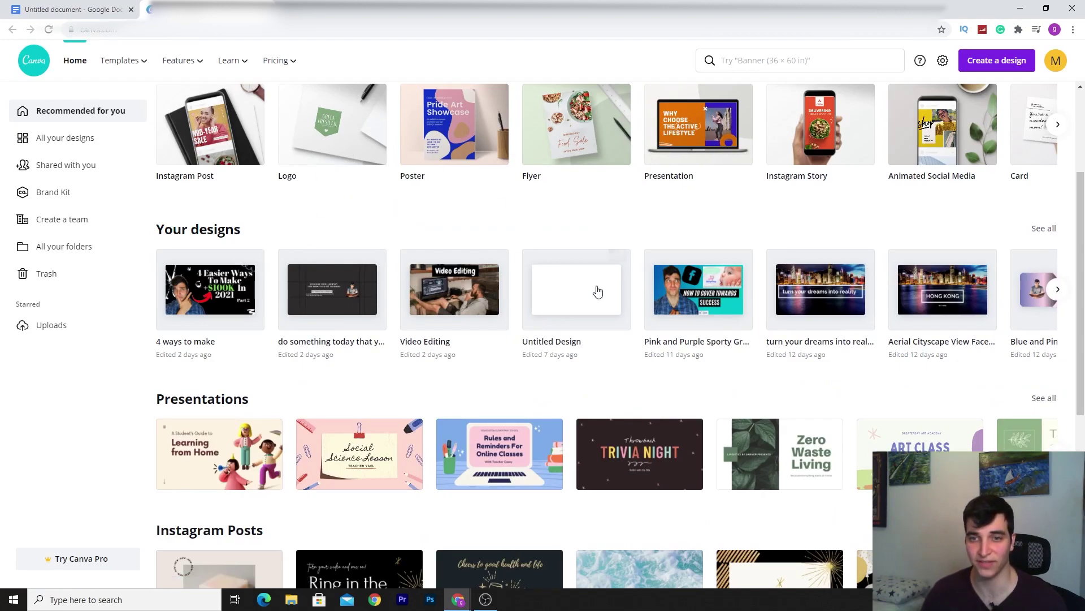
scroll(596, 291, up, 3)
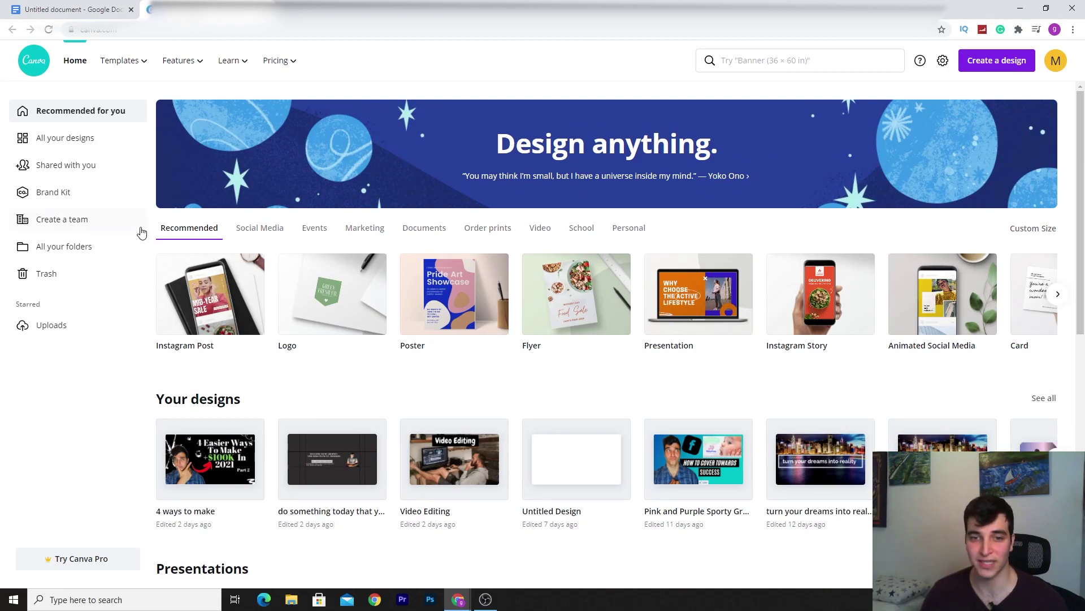
click(219, 464)
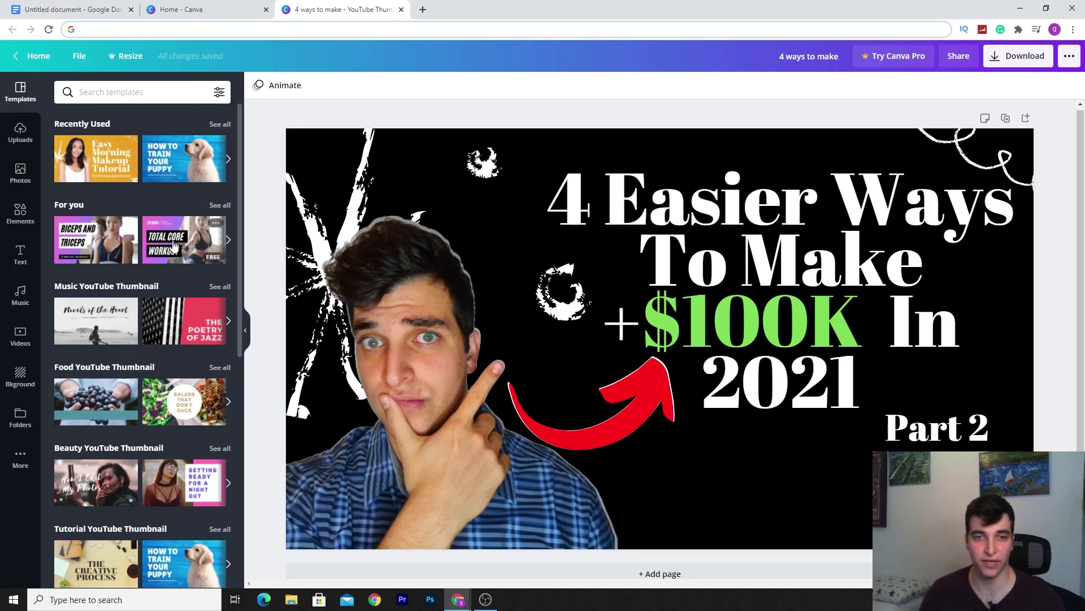
scroll(149, 199, down, 9)
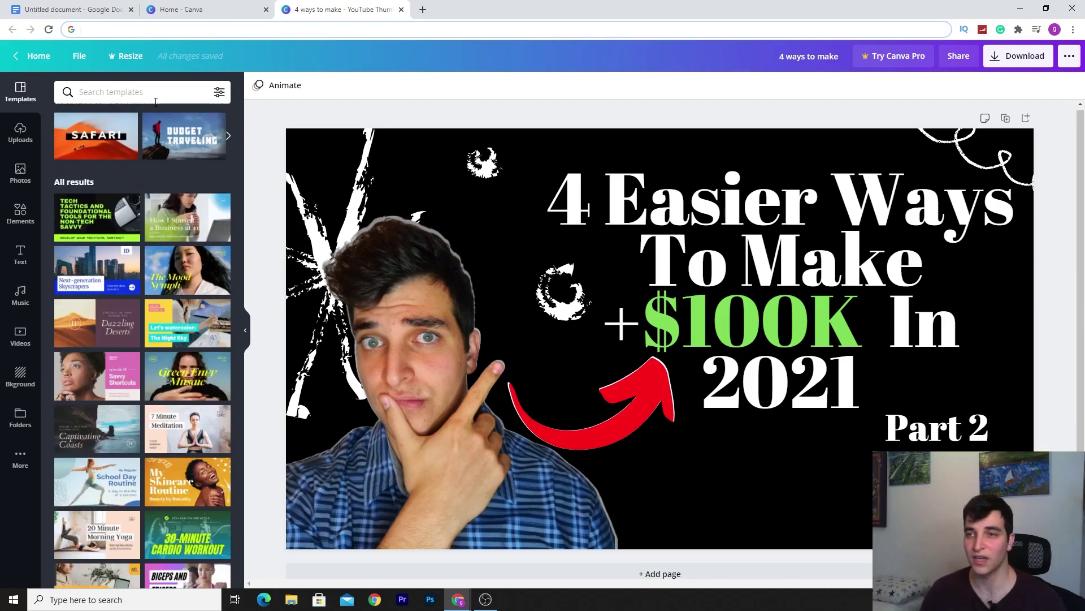
scroll(113, 170, up, 6)
click(21, 60)
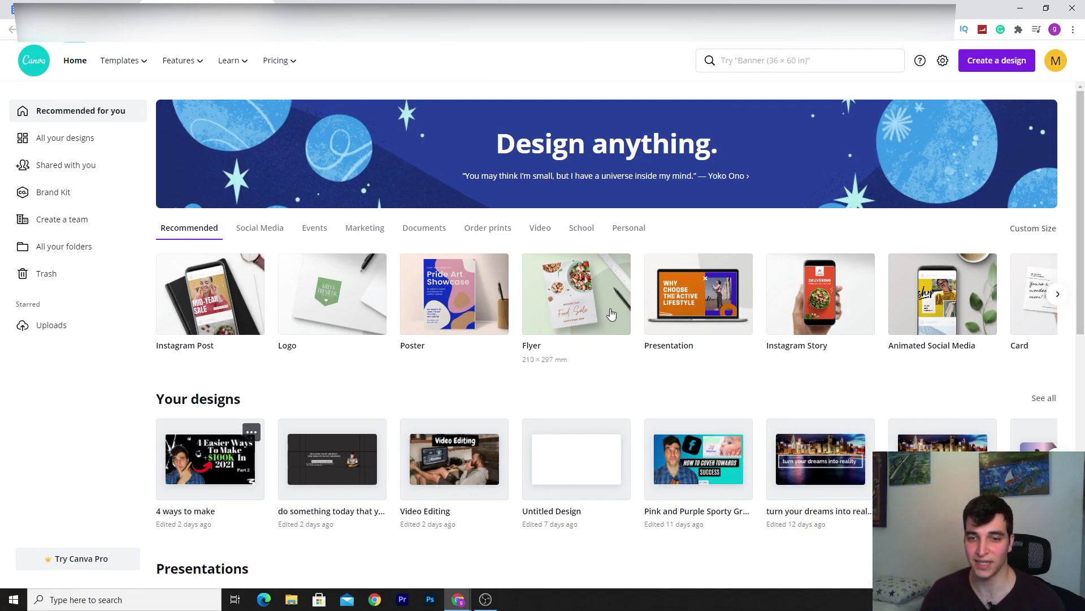
Step: Open the 'turn your dreams into reality' design from Your designs and scroll through all its pages
scroll(636, 291, down, 2)
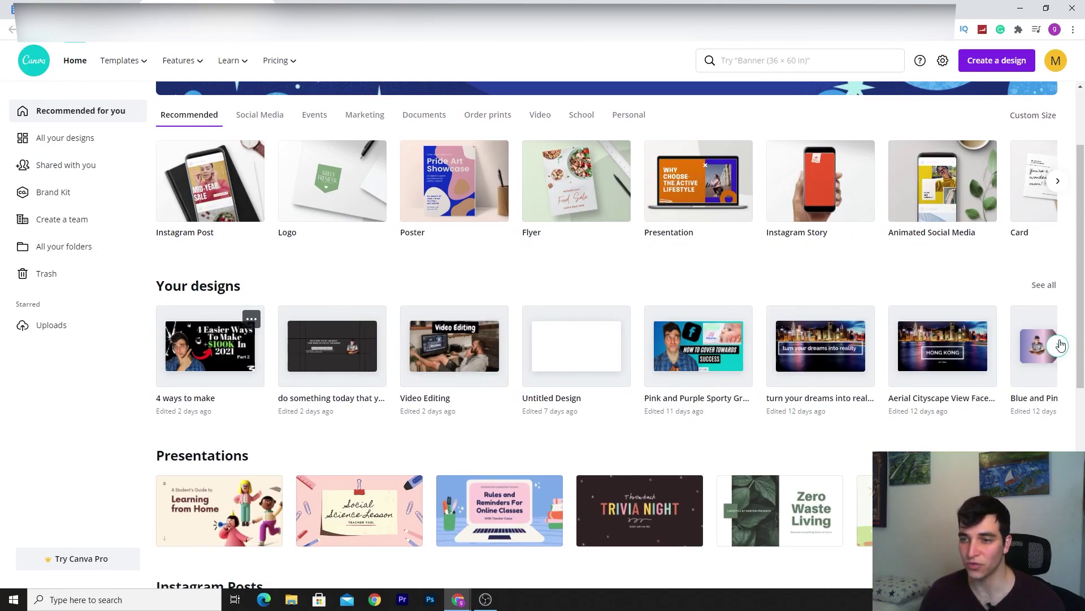
click(818, 370)
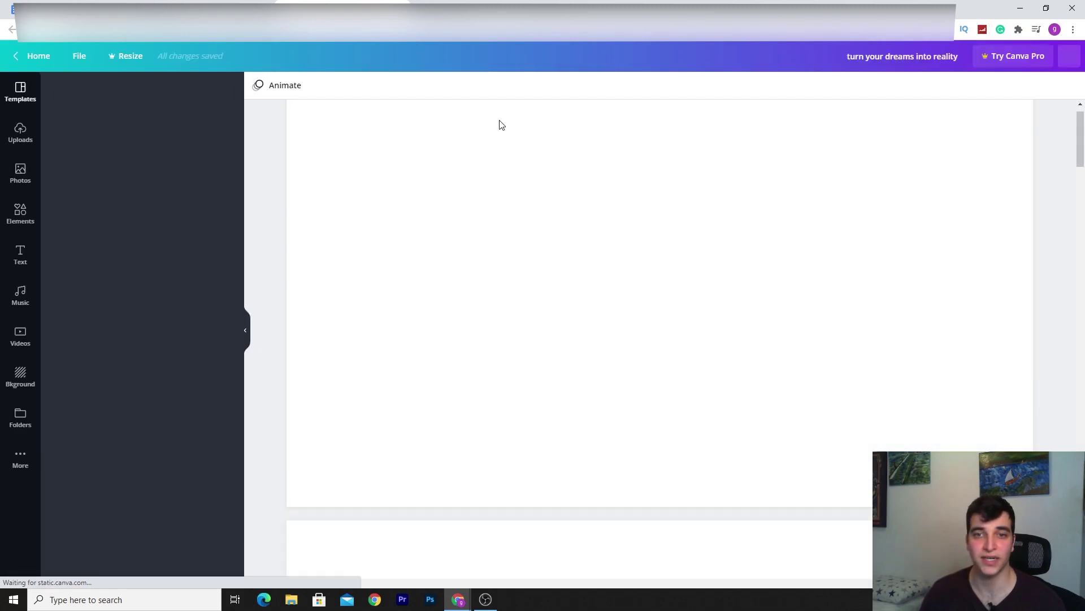
scroll(351, 213, down, 8)
scroll(407, 201, down, 15)
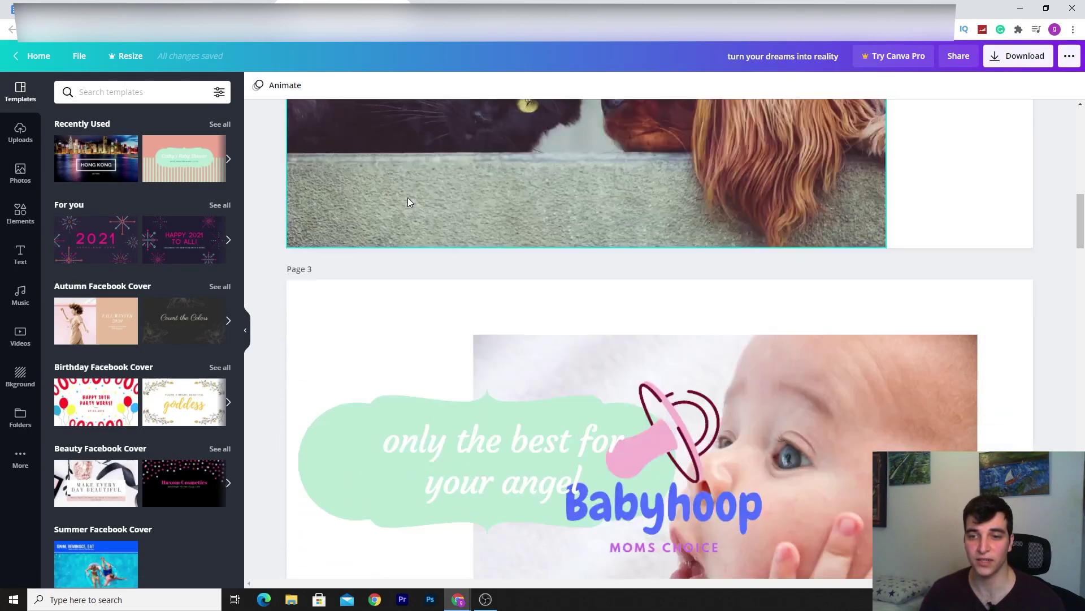
scroll(647, 282, down, 15)
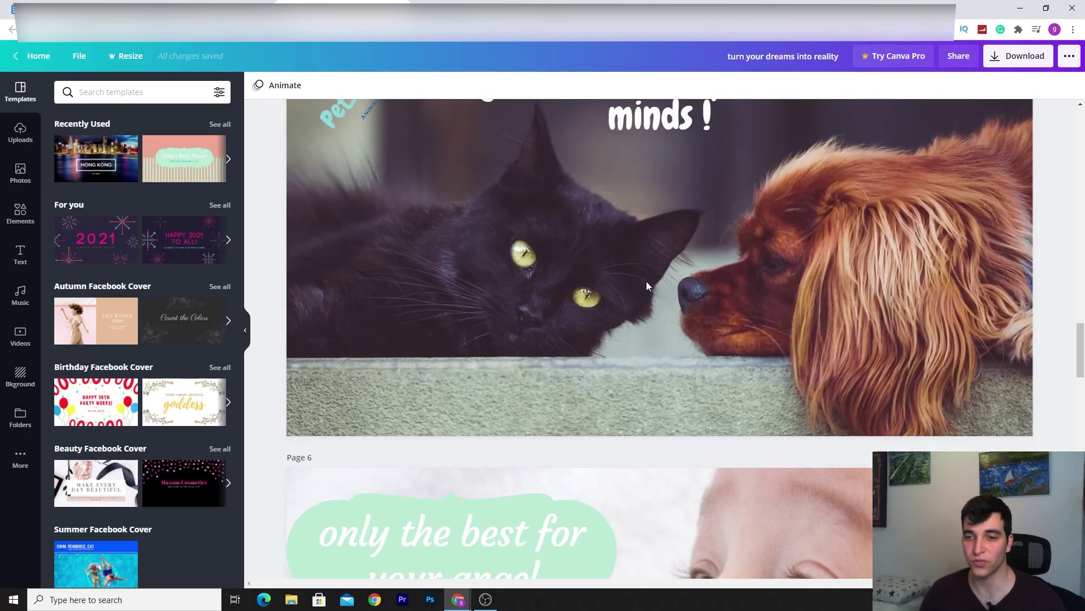
scroll(533, 267, up, 4)
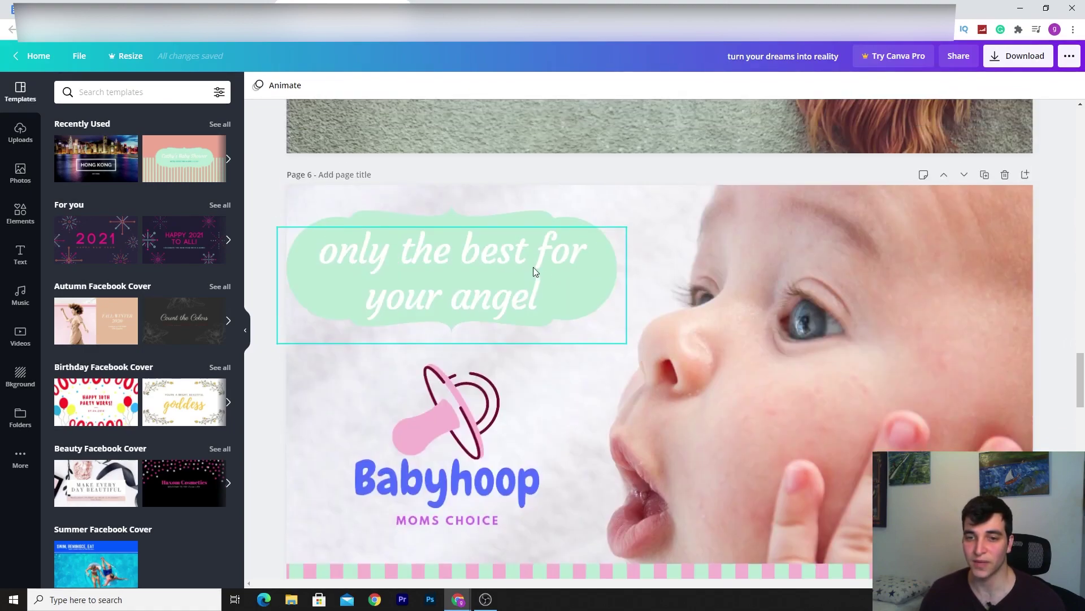
scroll(524, 258, down, 2)
scroll(837, 149, up, 2)
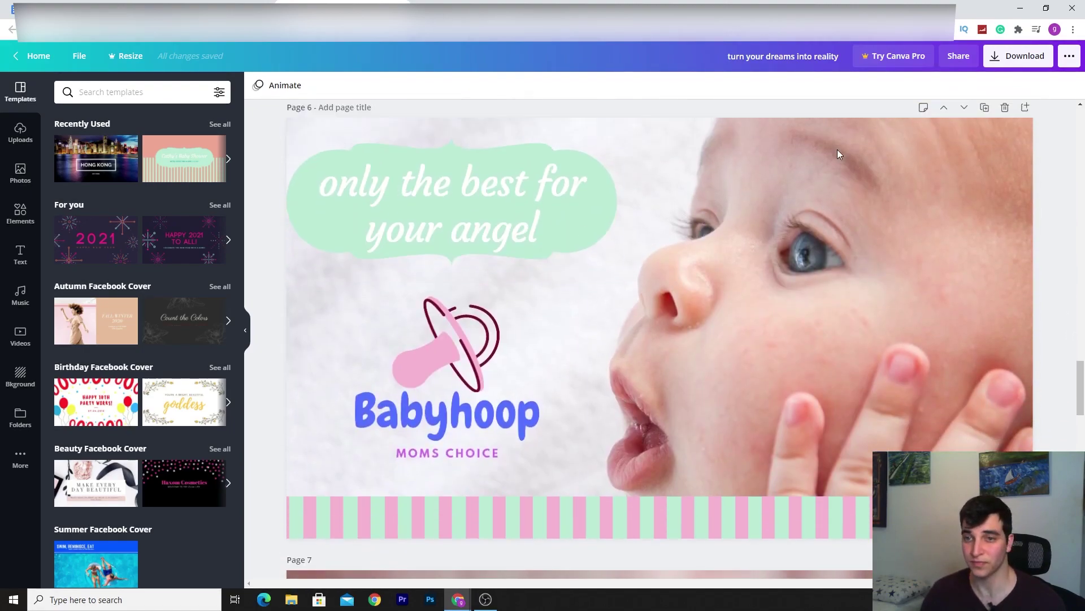
scroll(632, 237, down, 2)
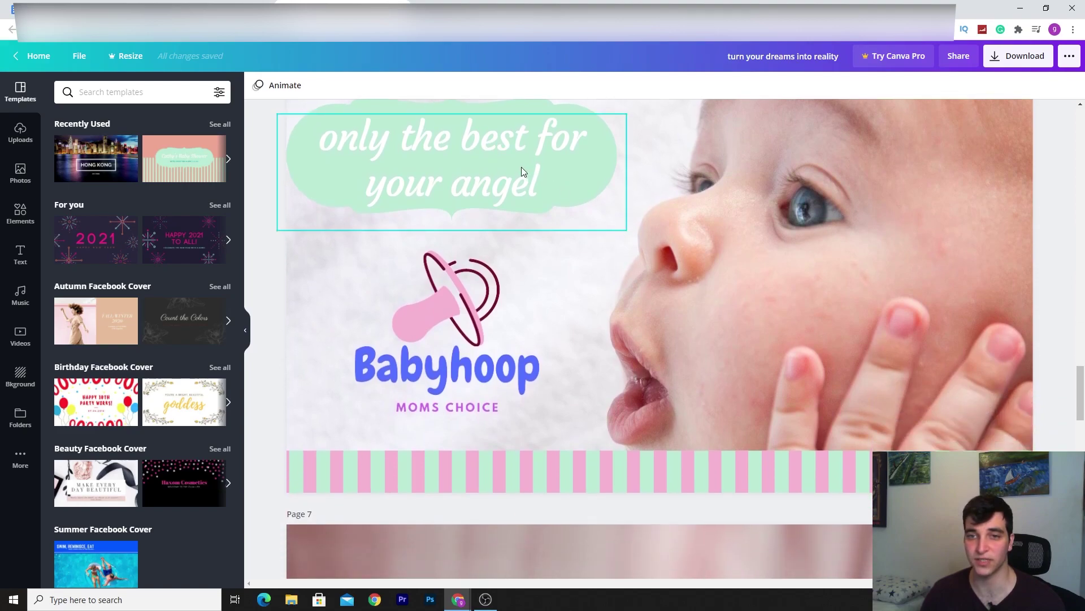
scroll(650, 243, up, 1)
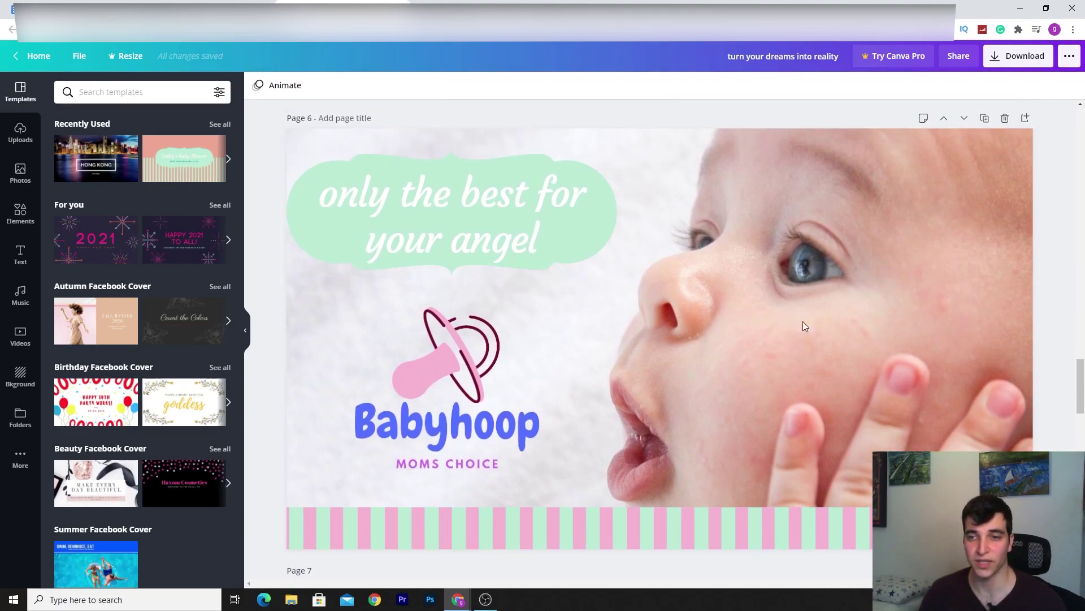
scroll(668, 242, down, 13)
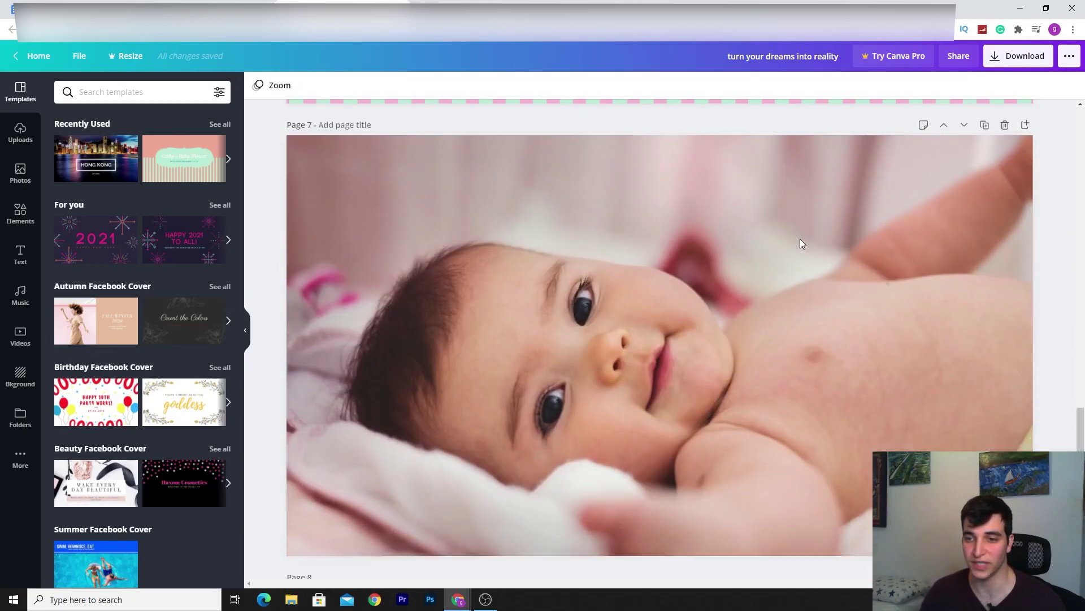
scroll(791, 232, down, 11)
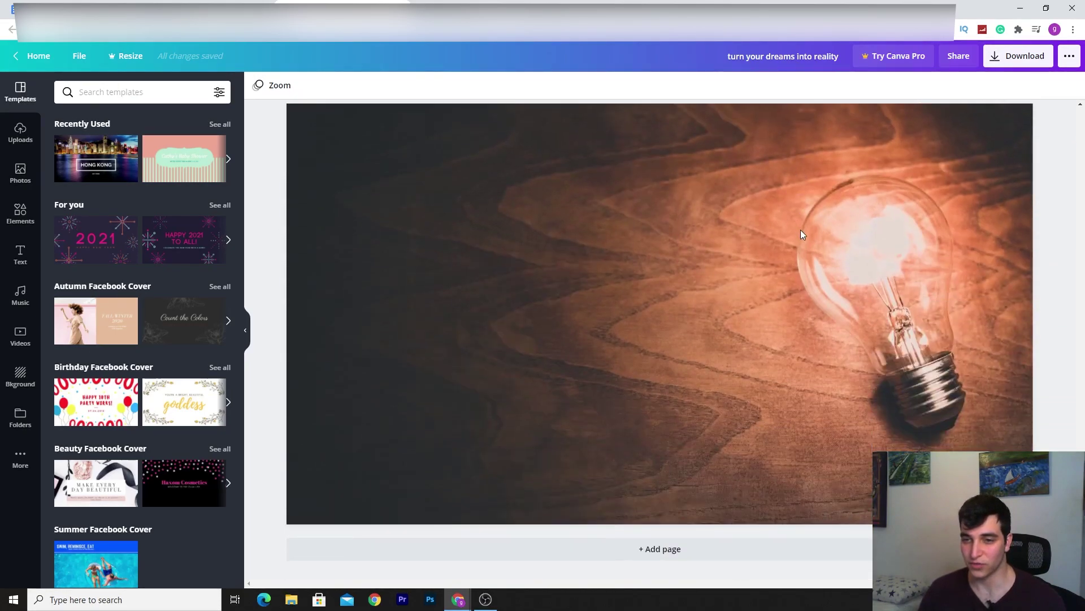
scroll(800, 230, up, 12)
scroll(801, 229, up, 20)
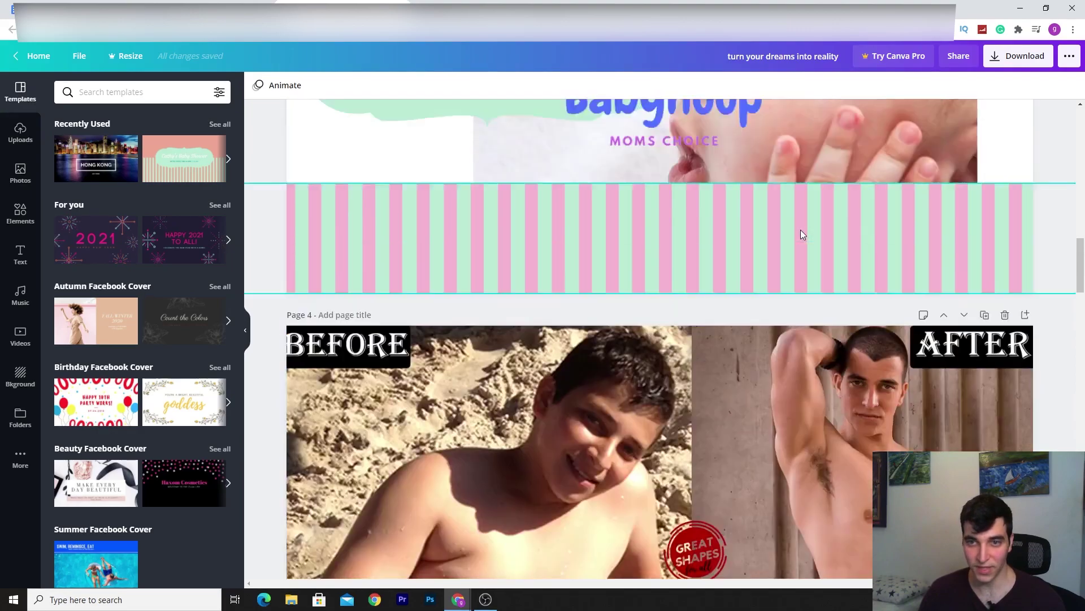
scroll(801, 230, up, 6)
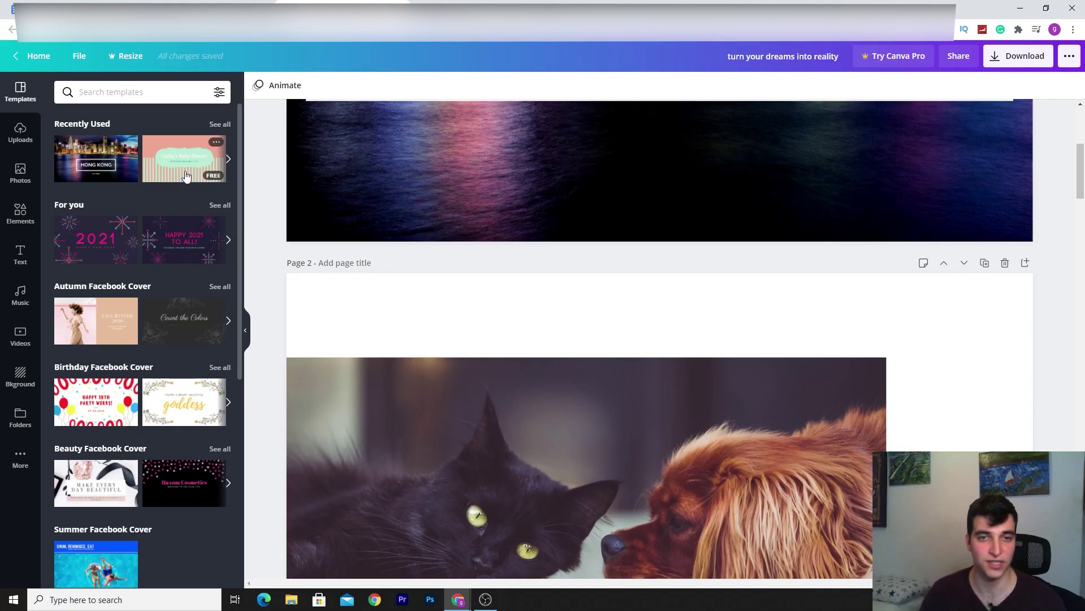
scroll(586, 181, down, 4)
scroll(68, 282, down, 1)
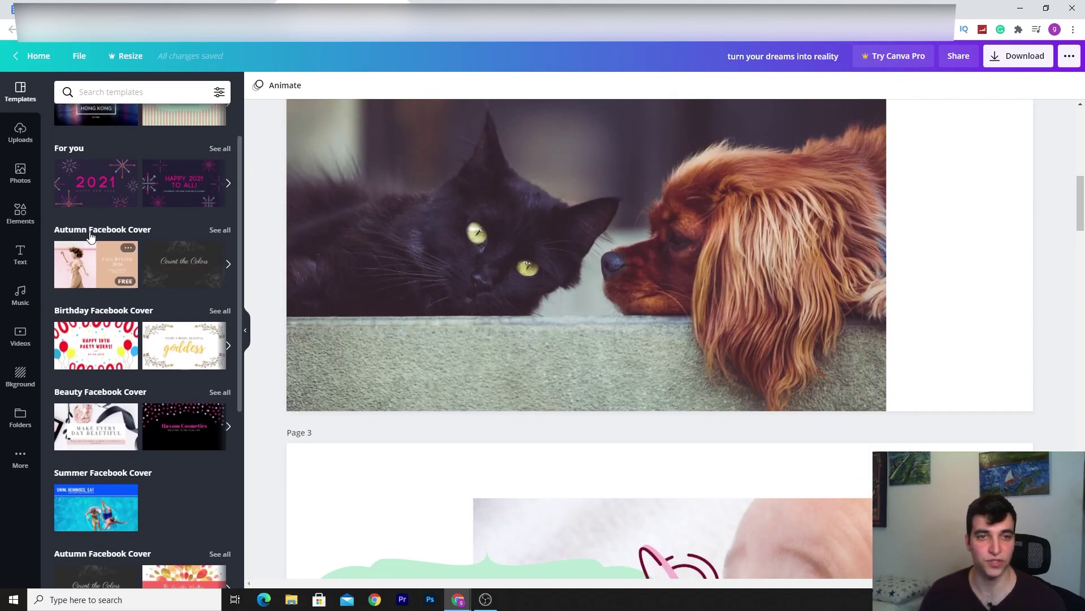
scroll(90, 235, up, 1)
Step: Browse the Uploads, Photos, Text, Videos and Music panels, then return to the Canva home page
click(21, 134)
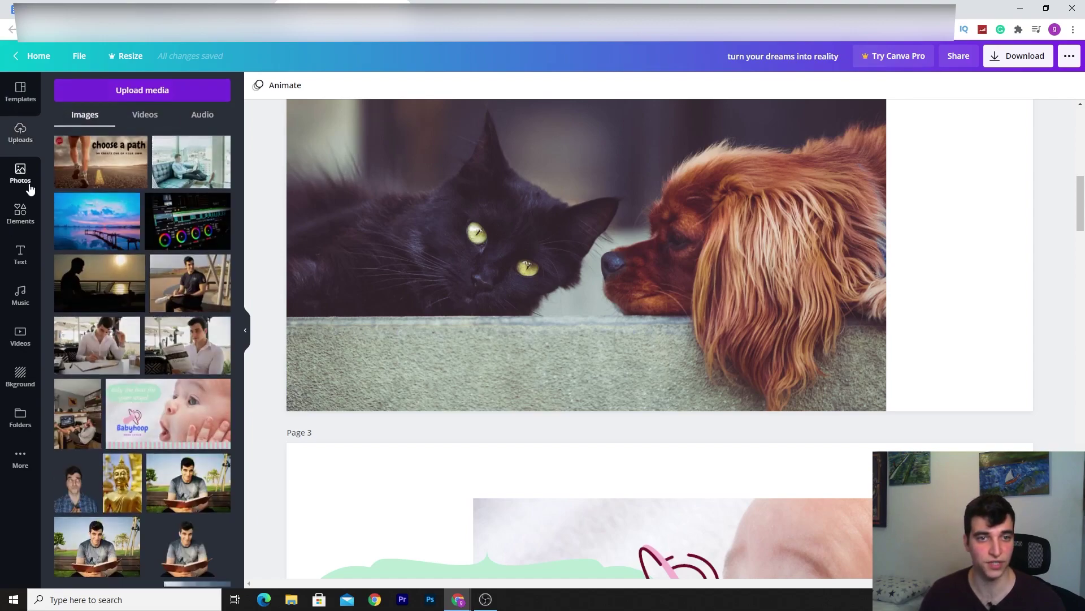
click(31, 189)
click(20, 251)
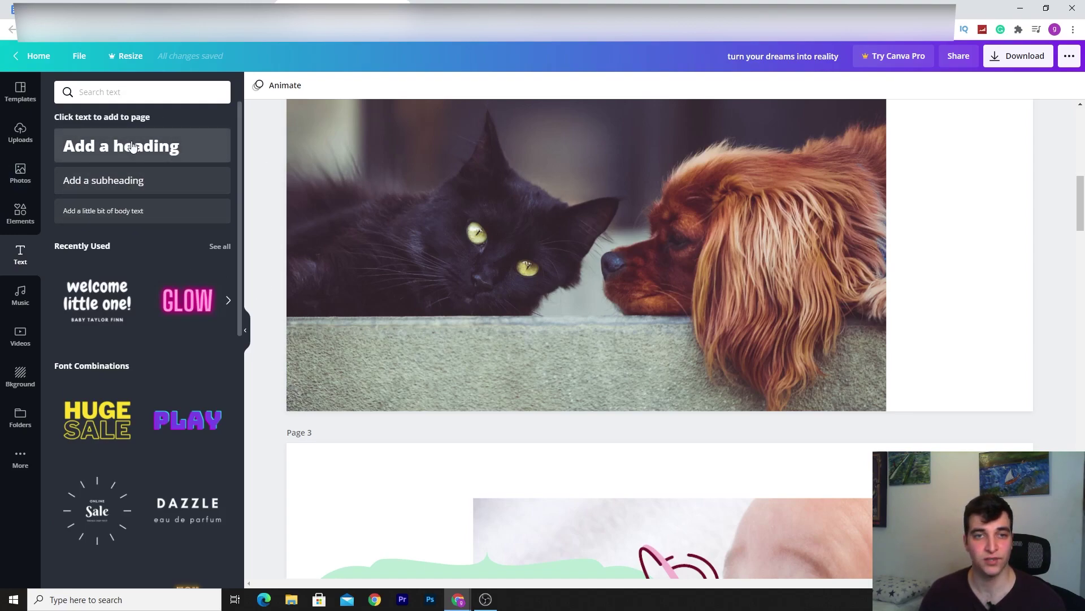
scroll(127, 302, down, 2)
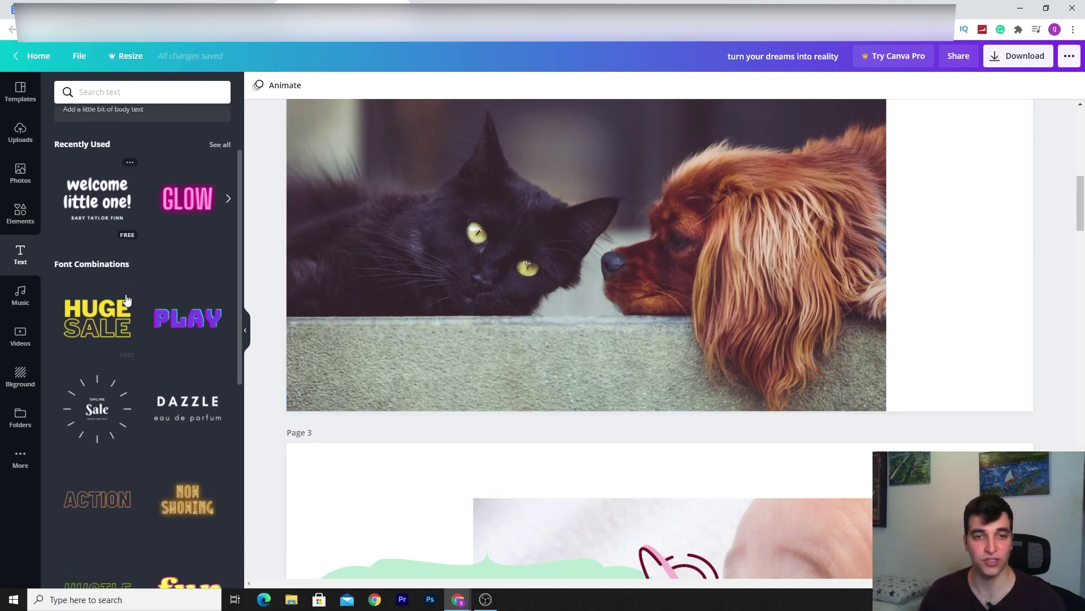
scroll(472, 225, down, 4)
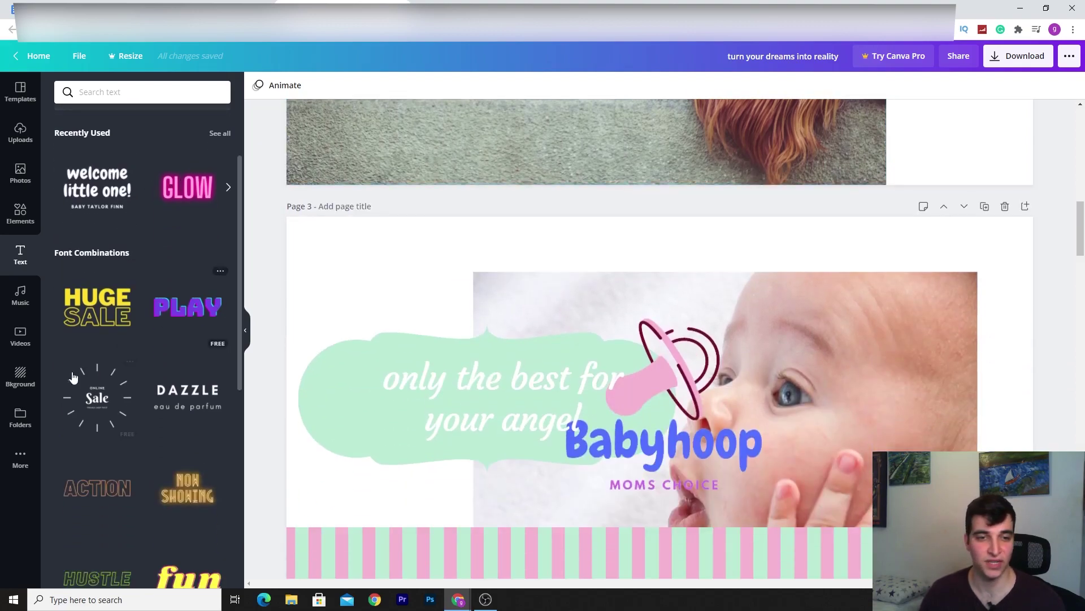
click(21, 337)
click(20, 294)
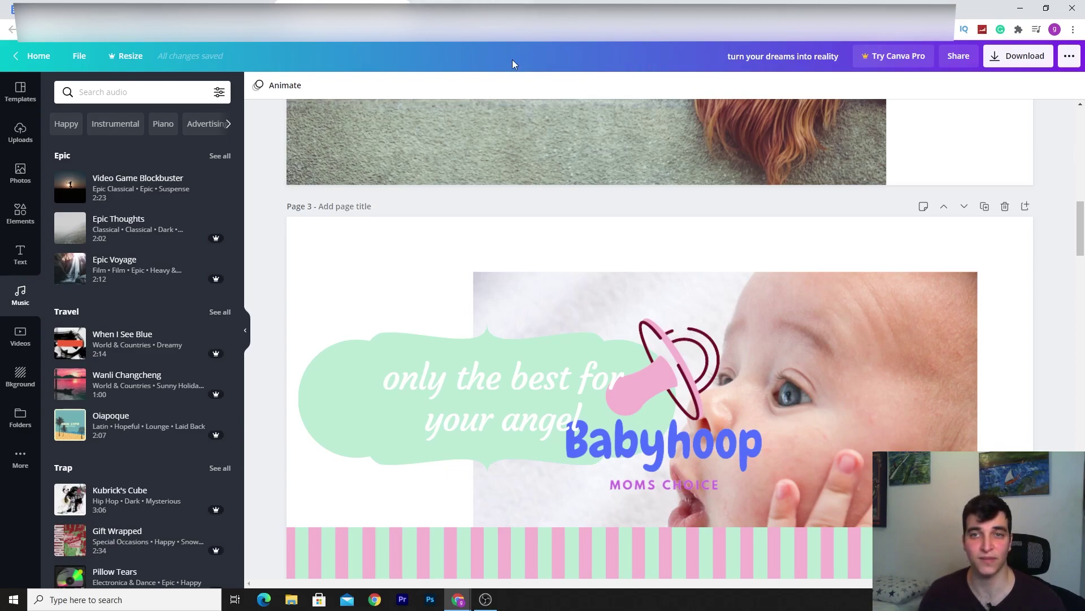
click(250, 3)
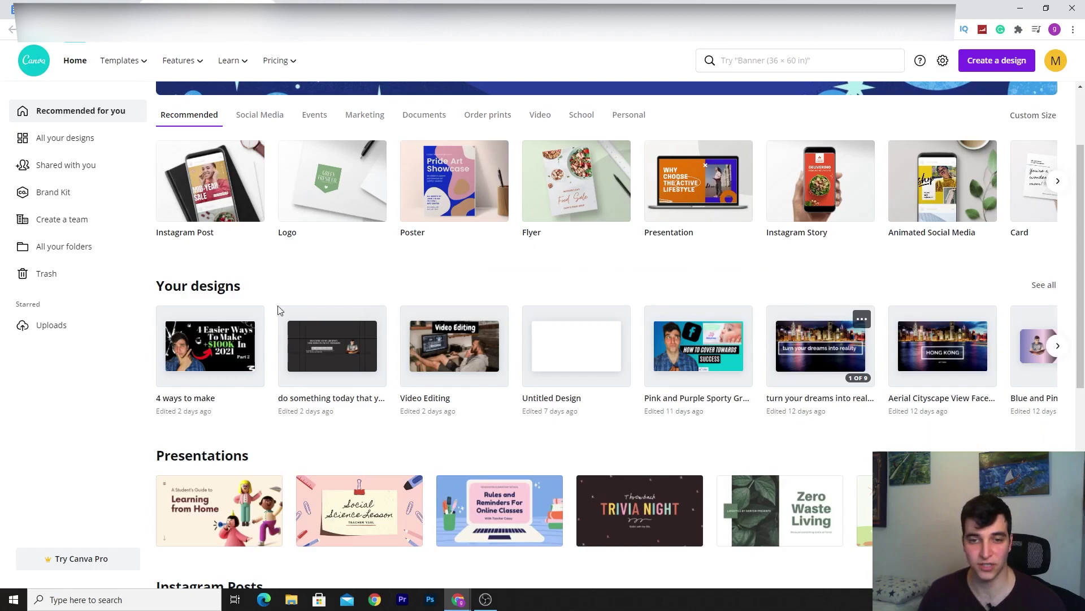
scroll(278, 309, down, 1)
click(341, 287)
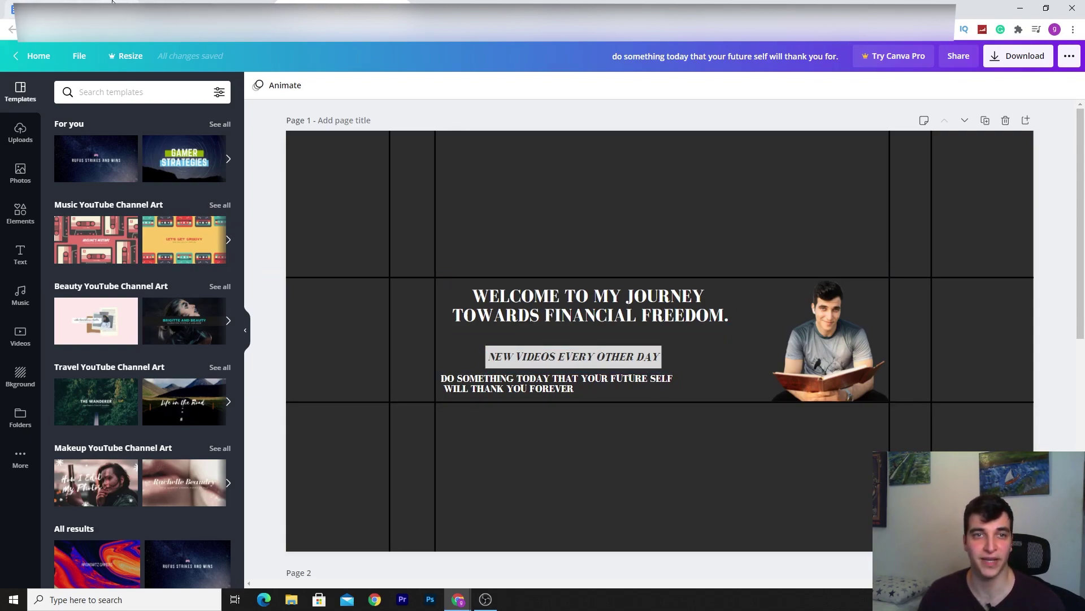
click(388, 3)
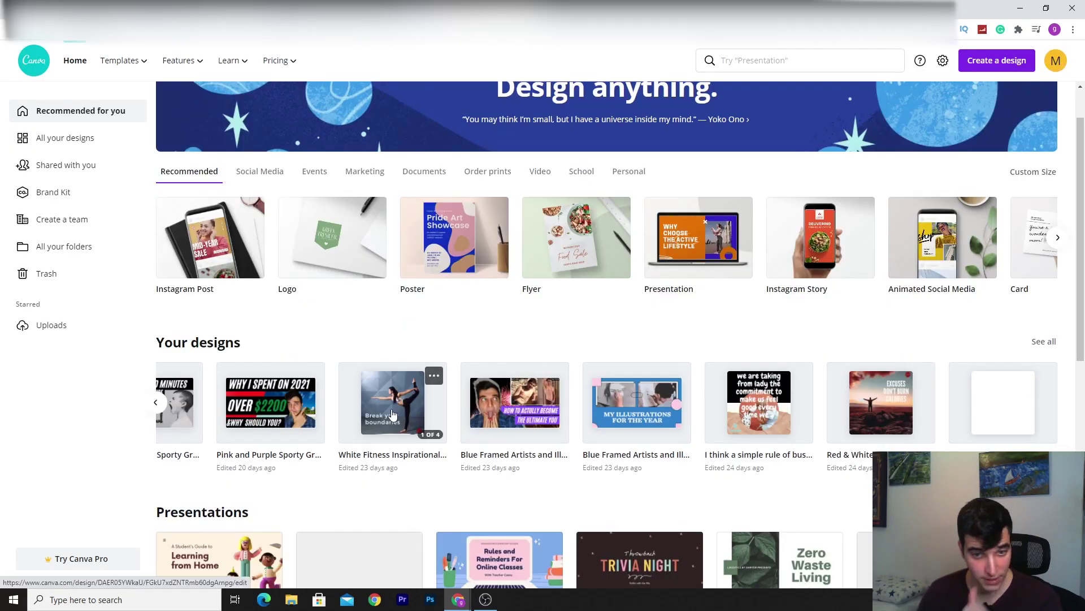
Step: Open the 'White Fitness Inspirational Quote Instagram Post' design and scroll to page 4
click(390, 412)
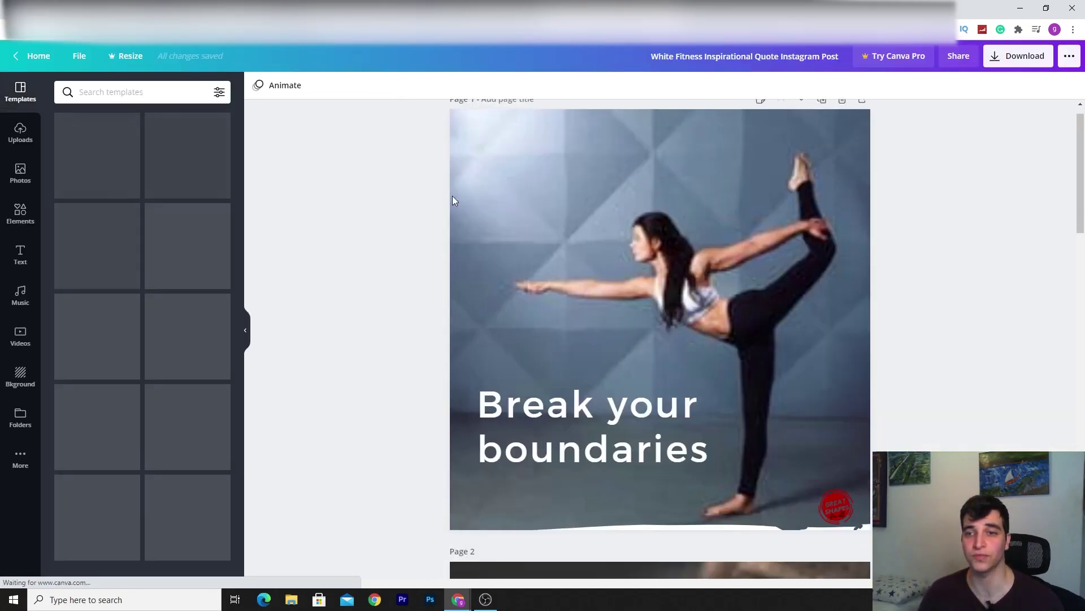
scroll(592, 228, down, 10)
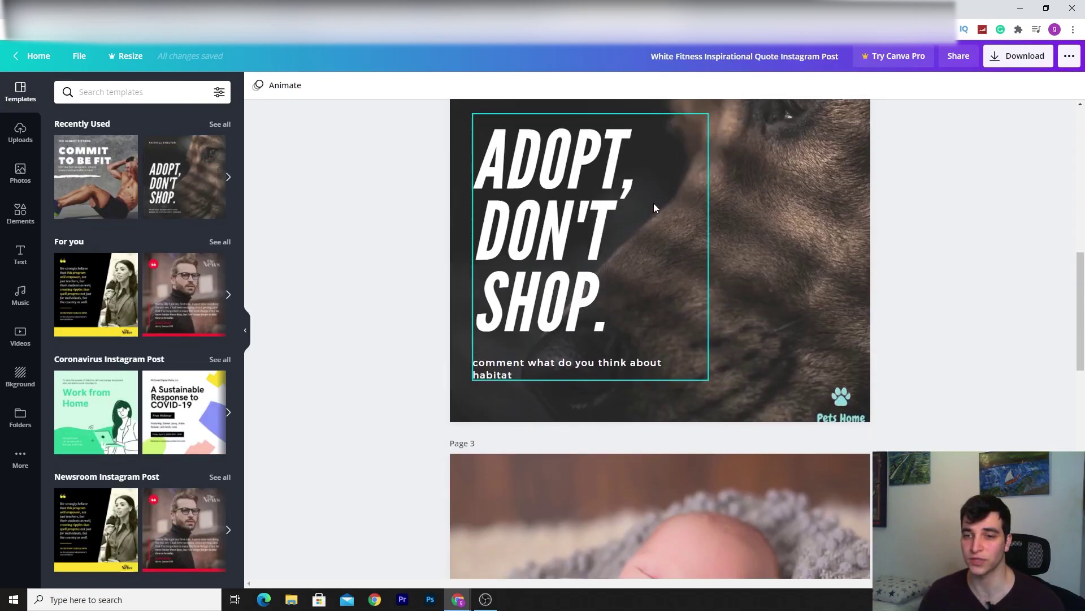
scroll(679, 226, up, 3)
scroll(716, 246, down, 10)
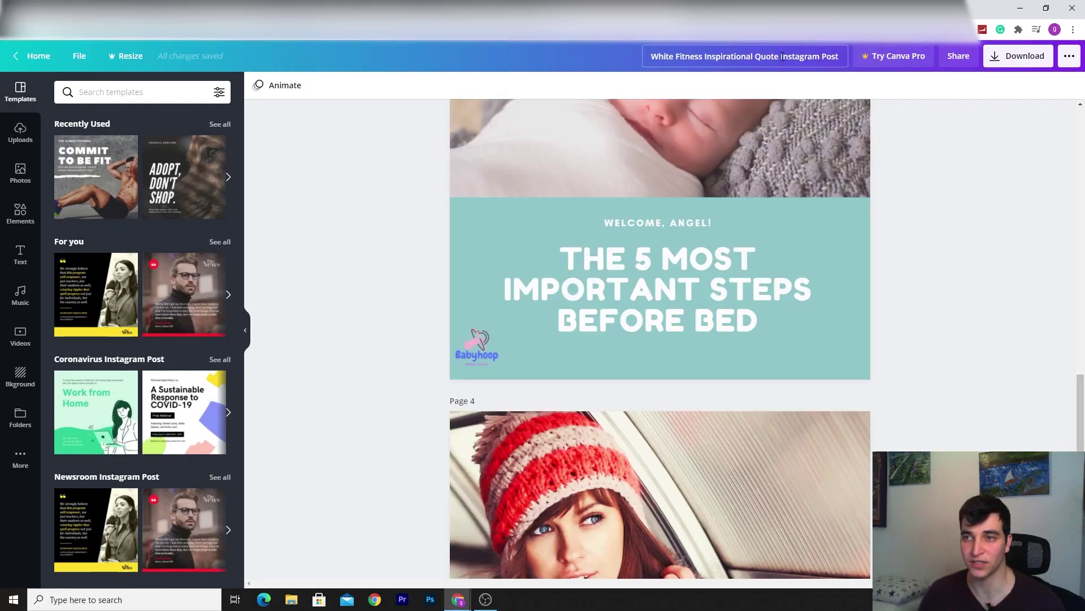
scroll(672, 244, down, 5)
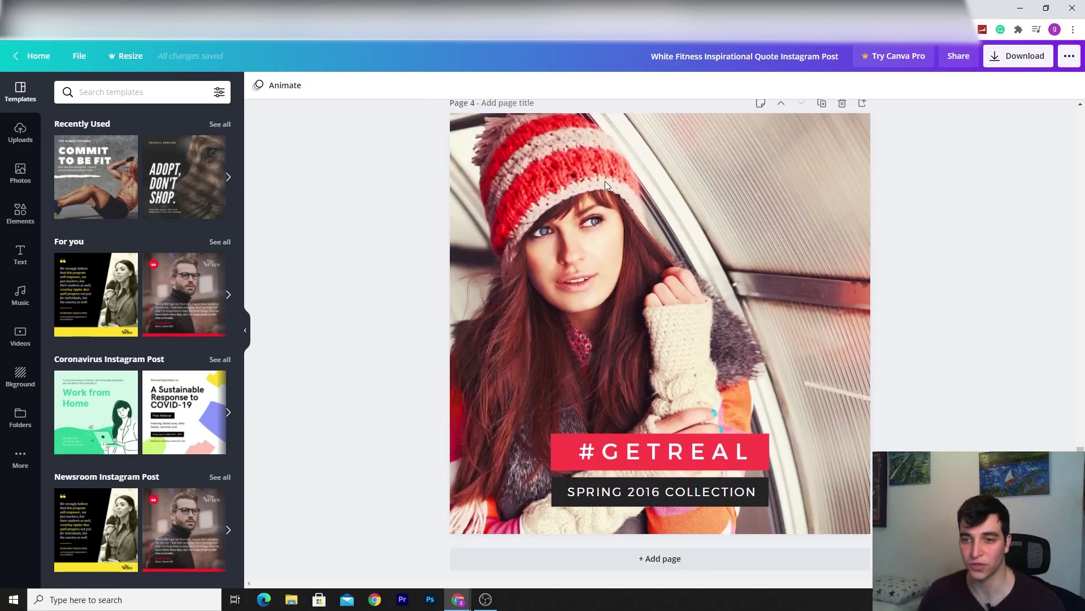
scroll(640, 339, up, 5)
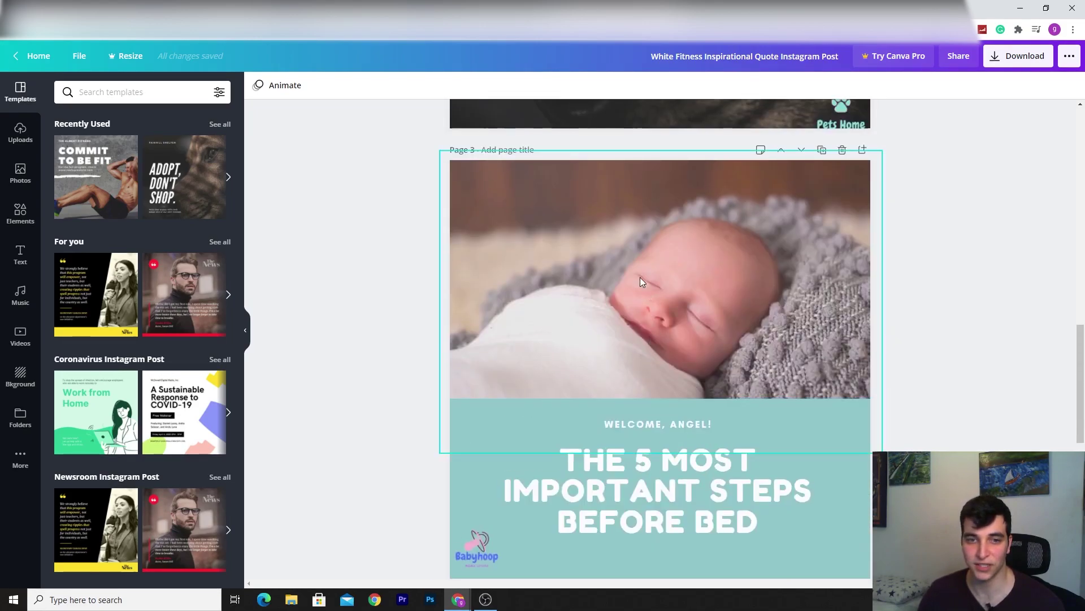
scroll(640, 282, down, 5)
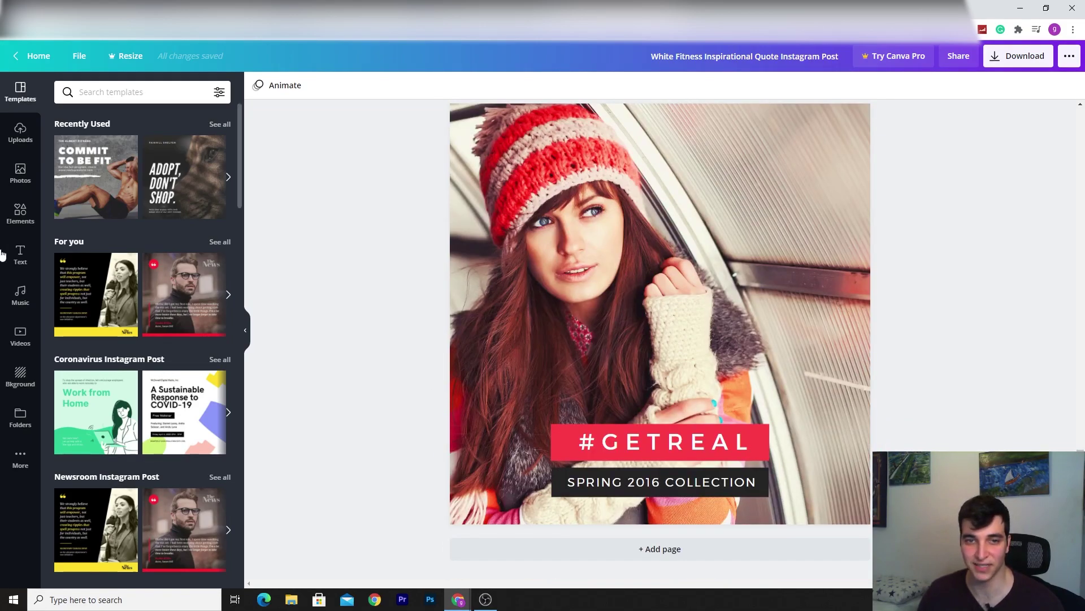
Step: Delete the woman-in-hat photo from the #GETREAL page
click(628, 212)
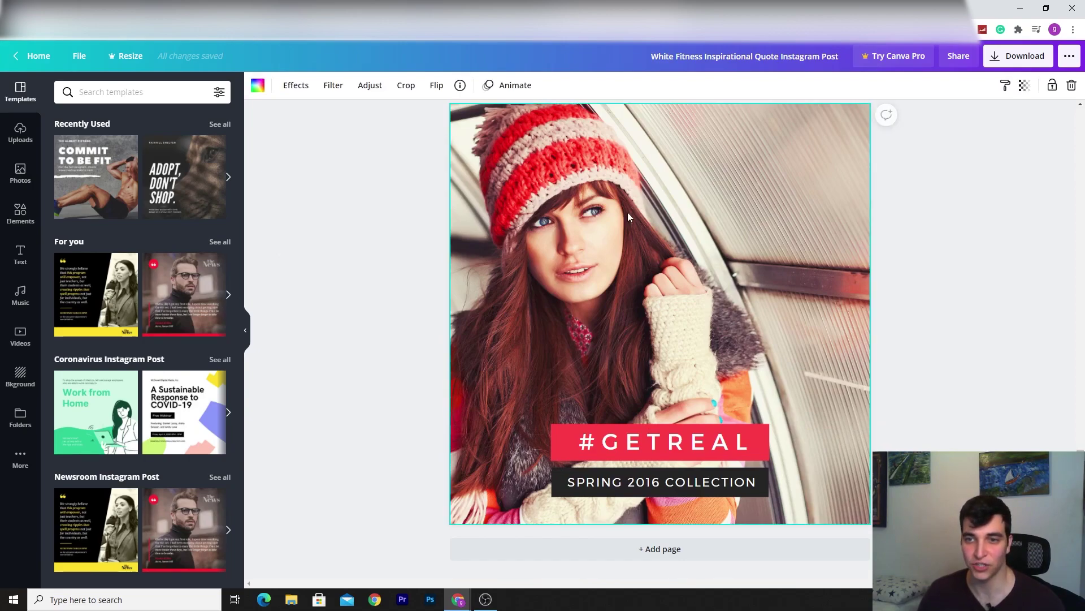
right_click(579, 249)
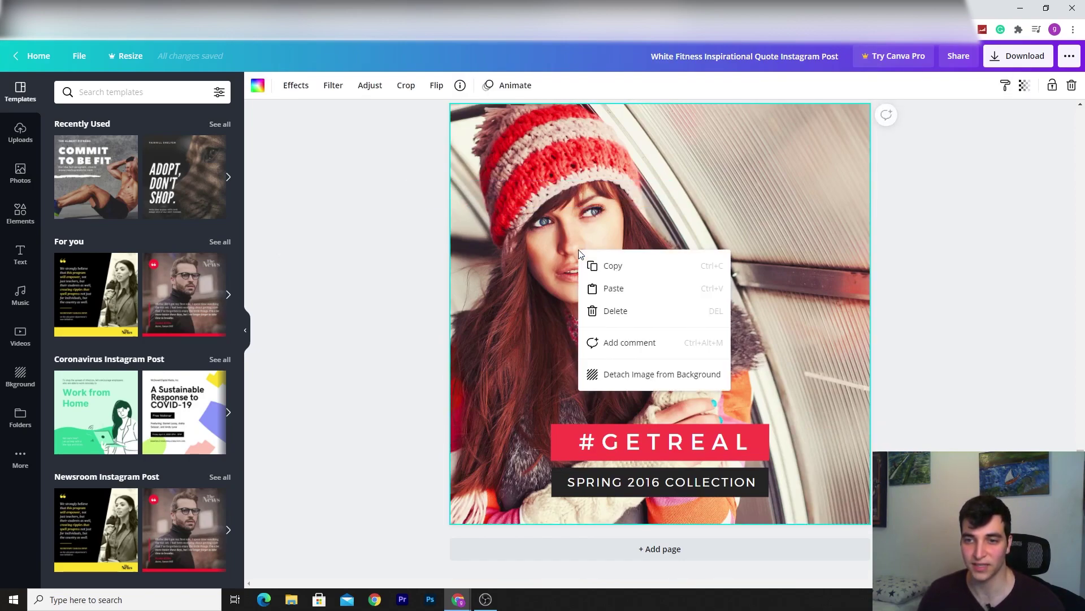
click(572, 247)
right_click(572, 246)
click(606, 309)
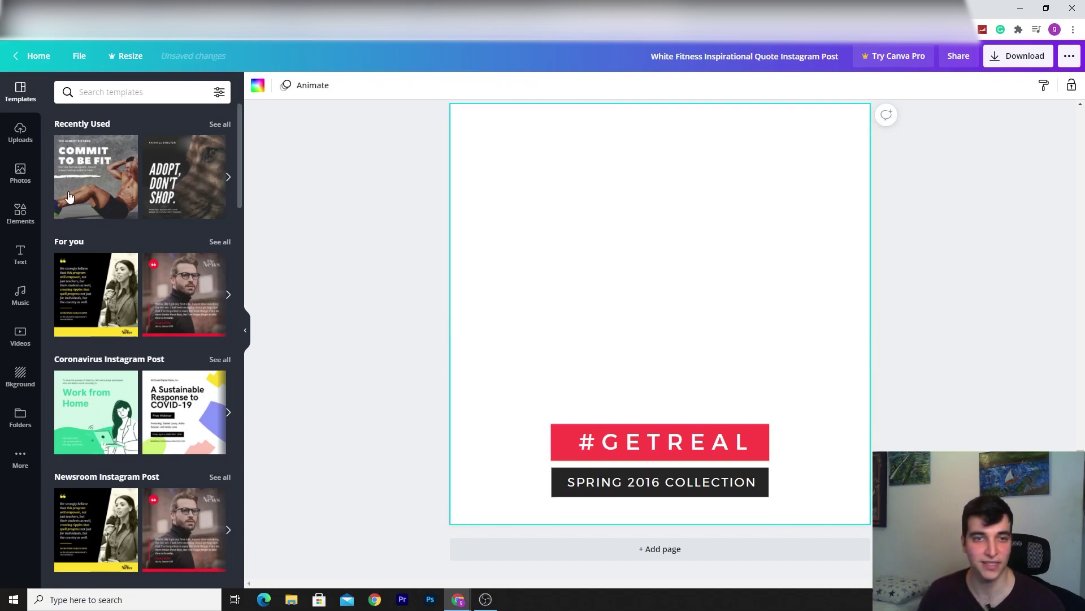
Step: Add the uploaded man-reading photo and enlarge it to cover the whole page
click(19, 172)
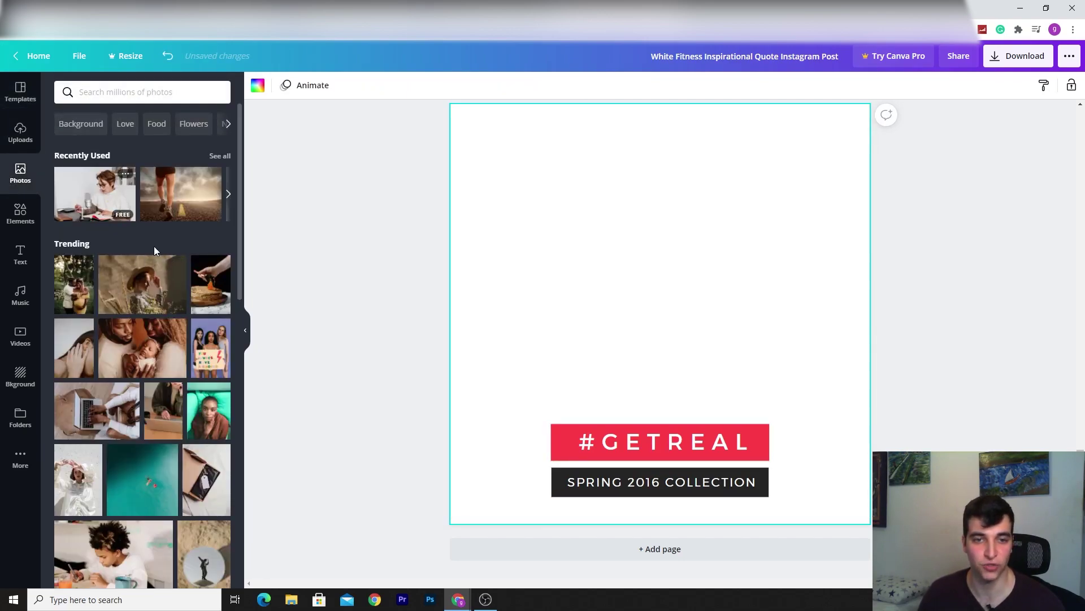
click(21, 133)
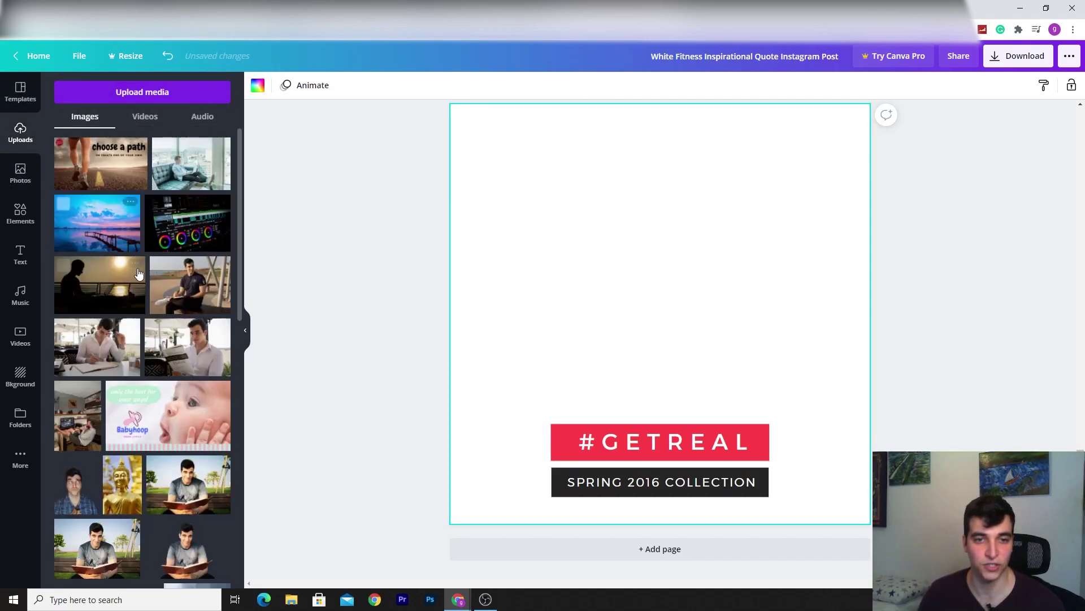
click(190, 479)
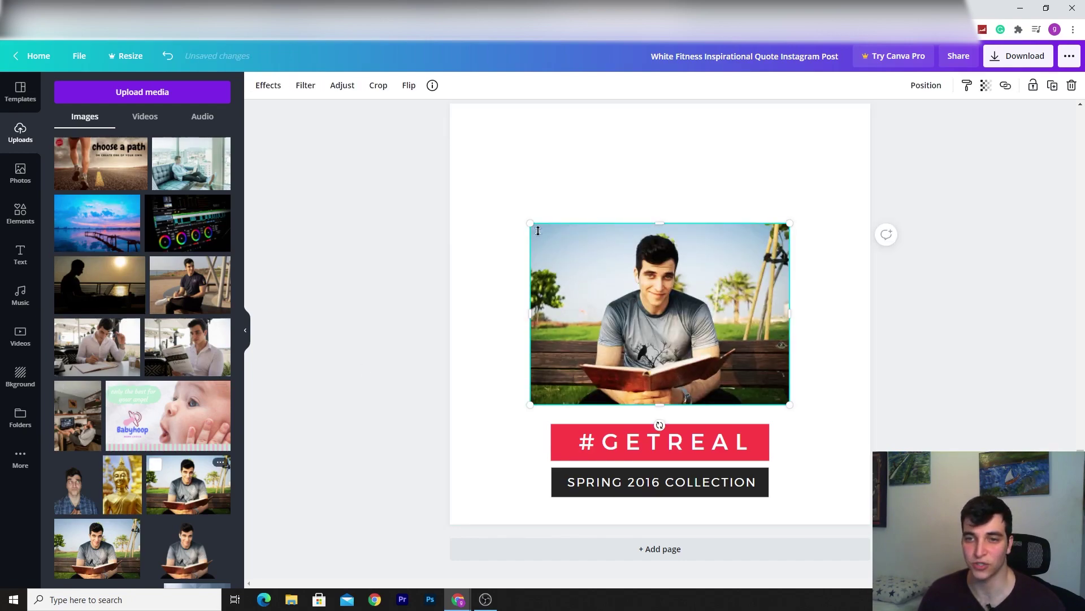
drag(537, 230, 368, 111)
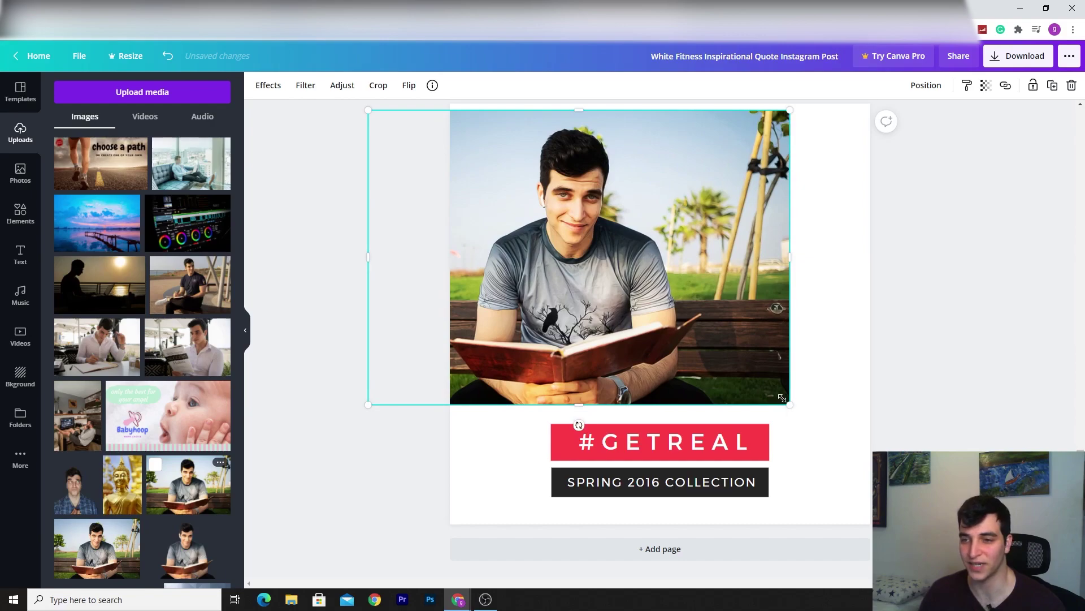
drag(782, 399, 953, 518)
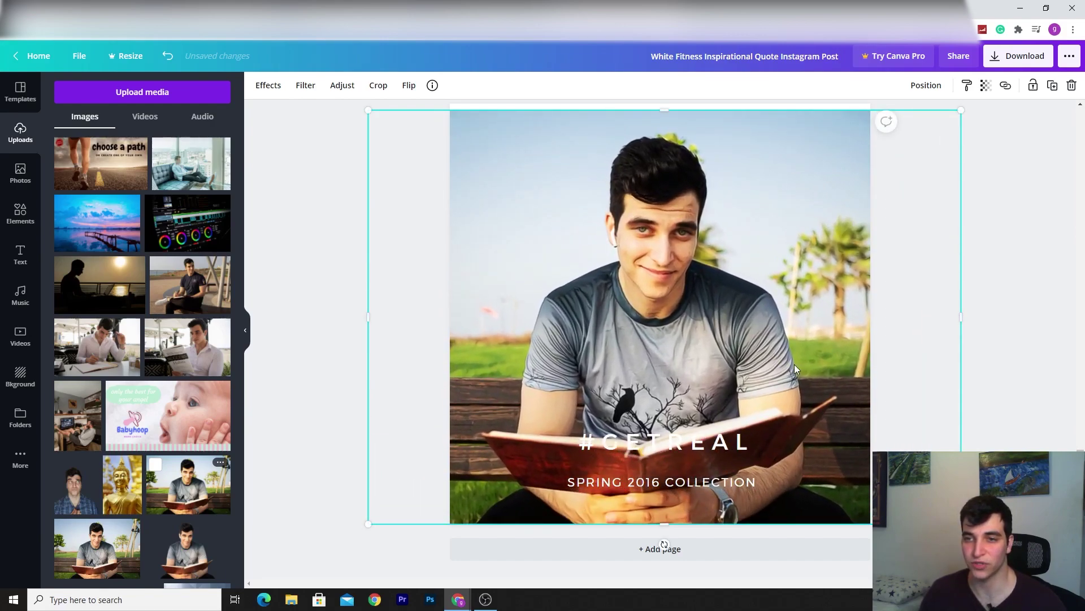
drag(795, 369, 785, 356)
Step: Delete the #GETREAL and SPRING 2016 COLLECTION text plus the red and black bars
double_click(719, 452)
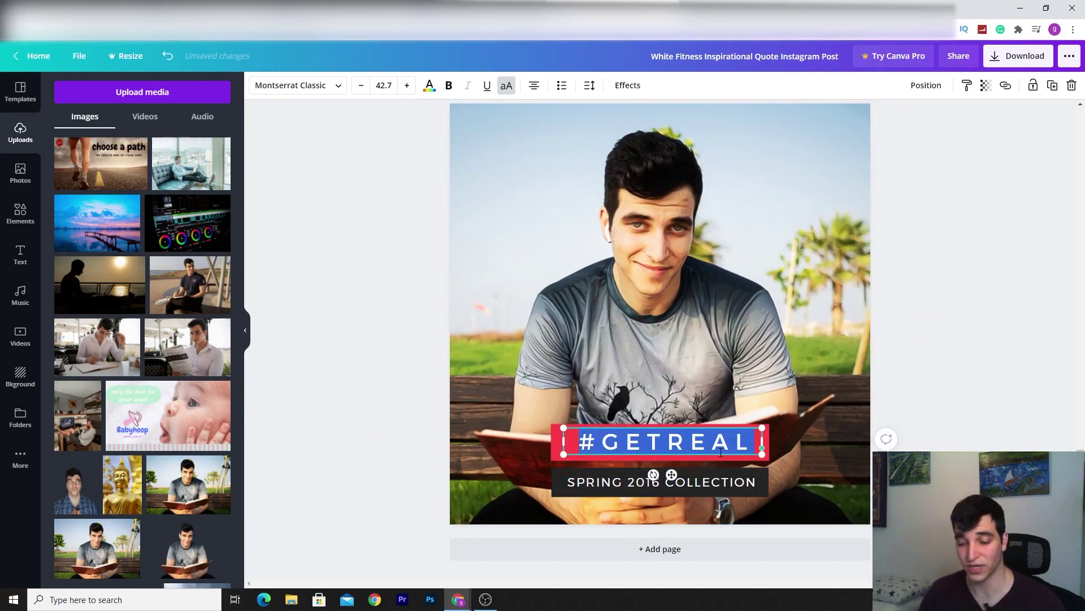
key(BackSpace)
double_click(732, 481)
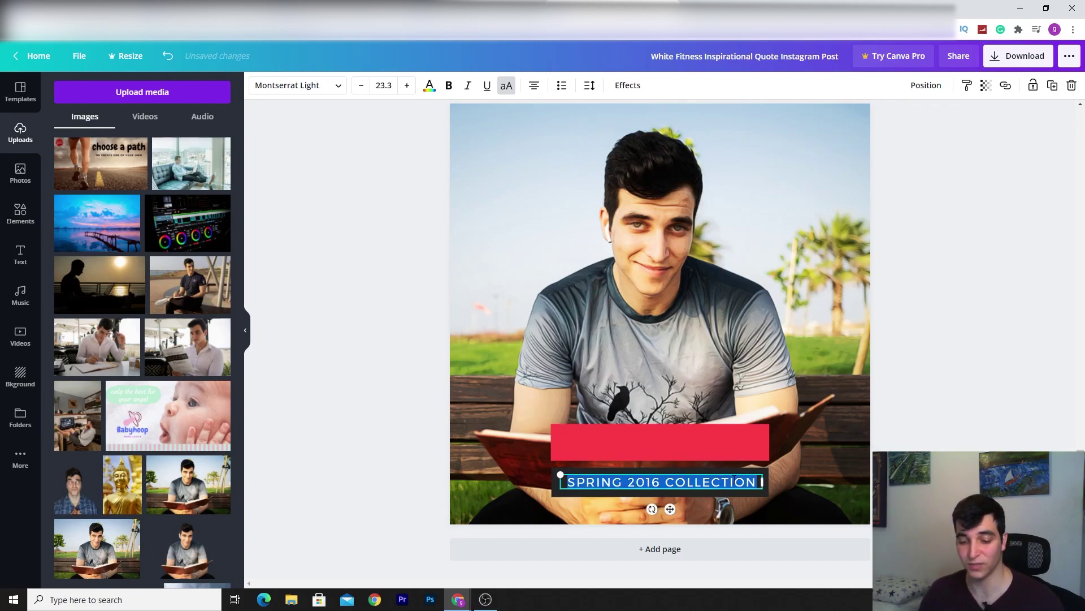
key(BackSpace)
click(779, 440)
click(748, 436)
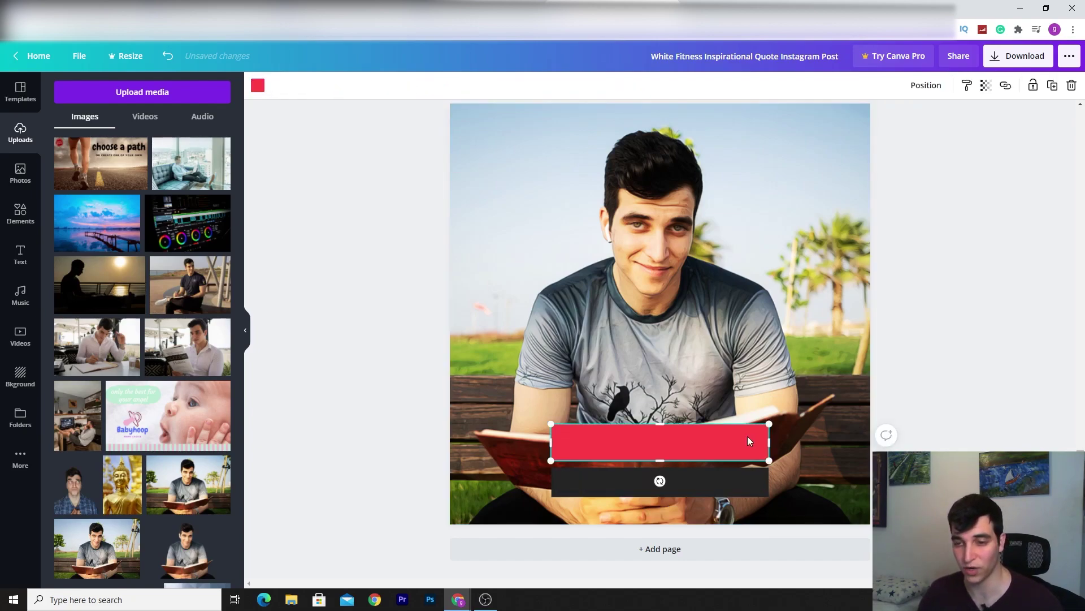
key(Delete)
click(704, 475)
key(Delete)
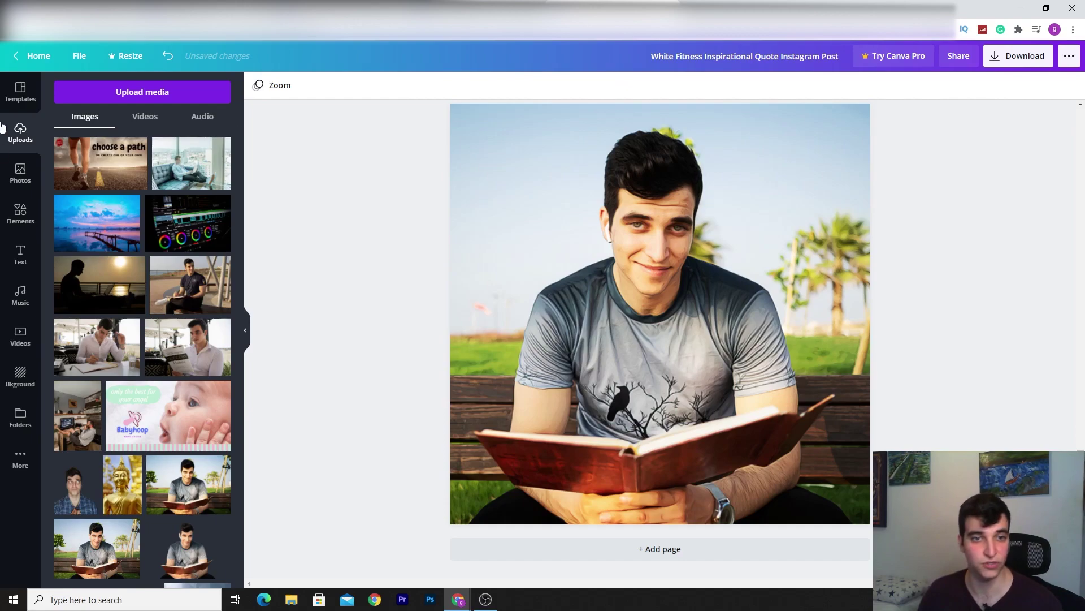
Step: Add the recently used oval from Elements, move it onto the shirt, then delete it
click(21, 224)
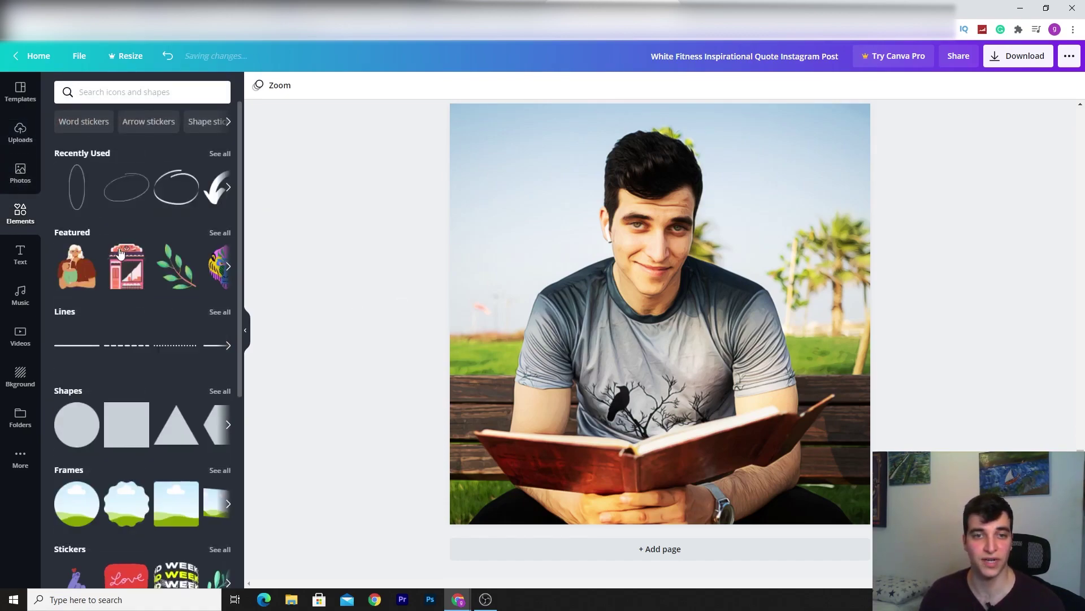
click(85, 202)
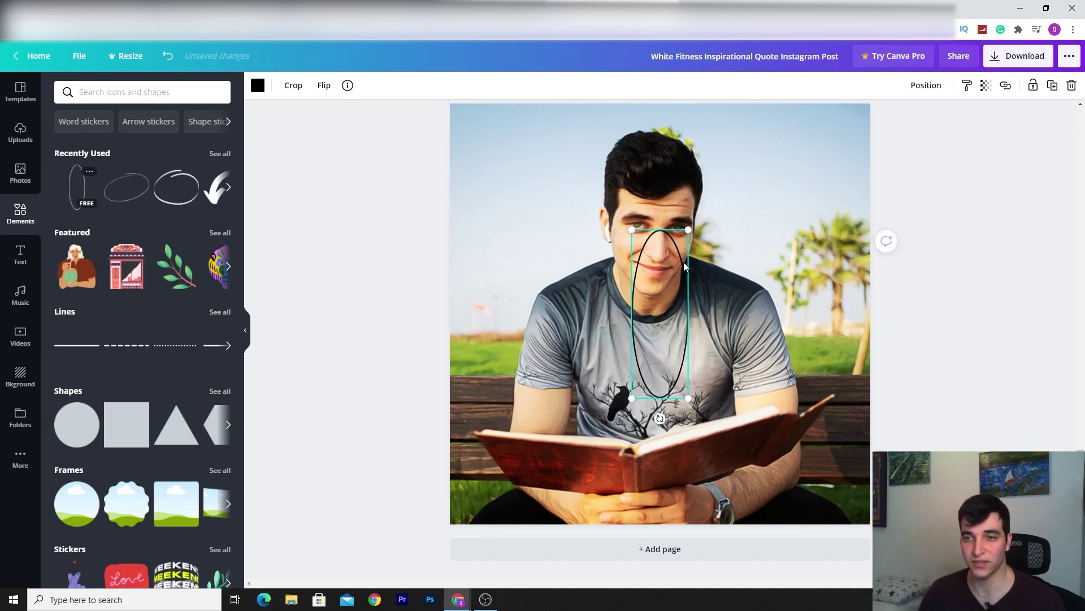
drag(684, 263, 589, 265)
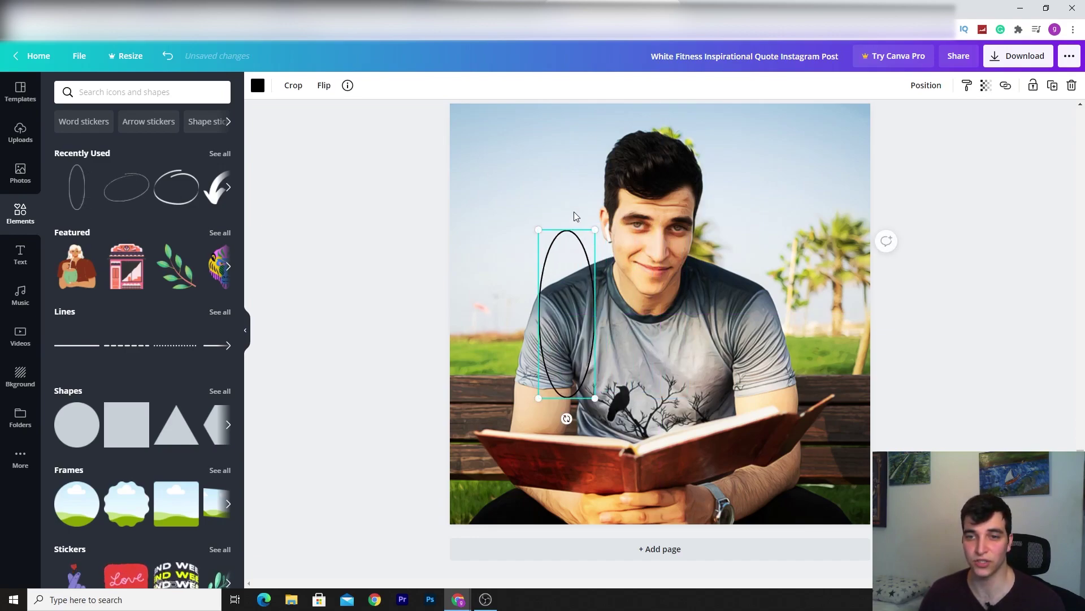
right_click(585, 308)
click(621, 369)
Step: Add the runner-on-road photo from Photos and stretch and crop it to fill page 4
click(20, 172)
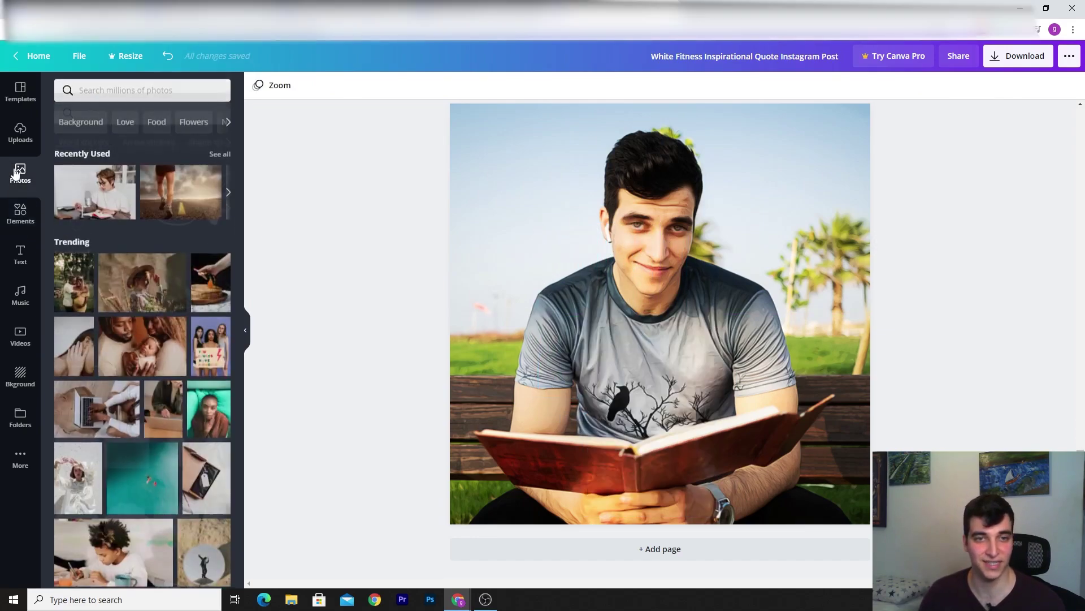
click(192, 206)
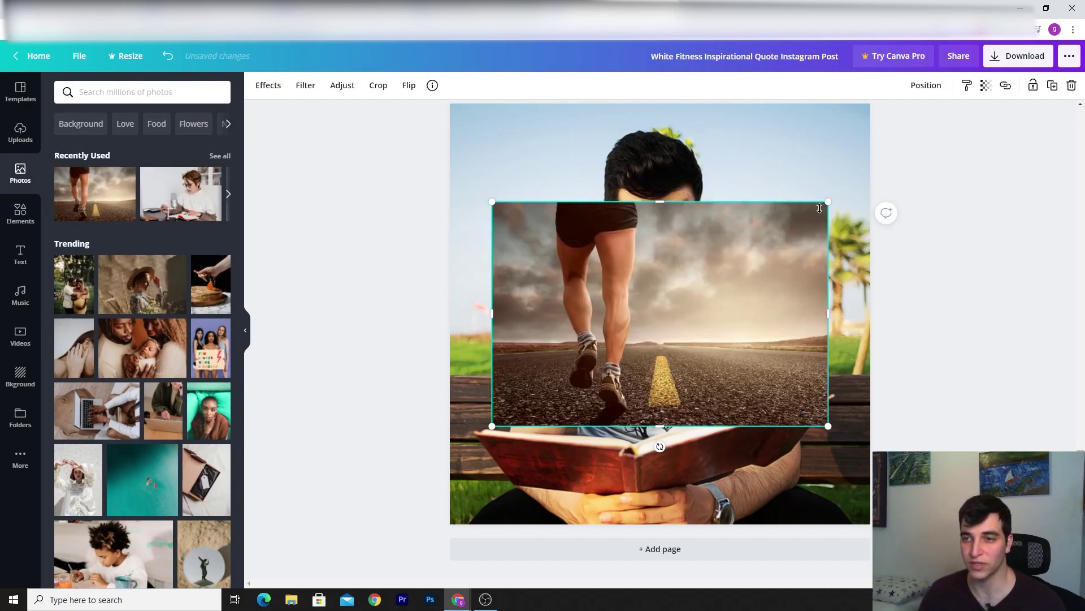
drag(820, 208, 950, 155)
drag(830, 190, 787, 201)
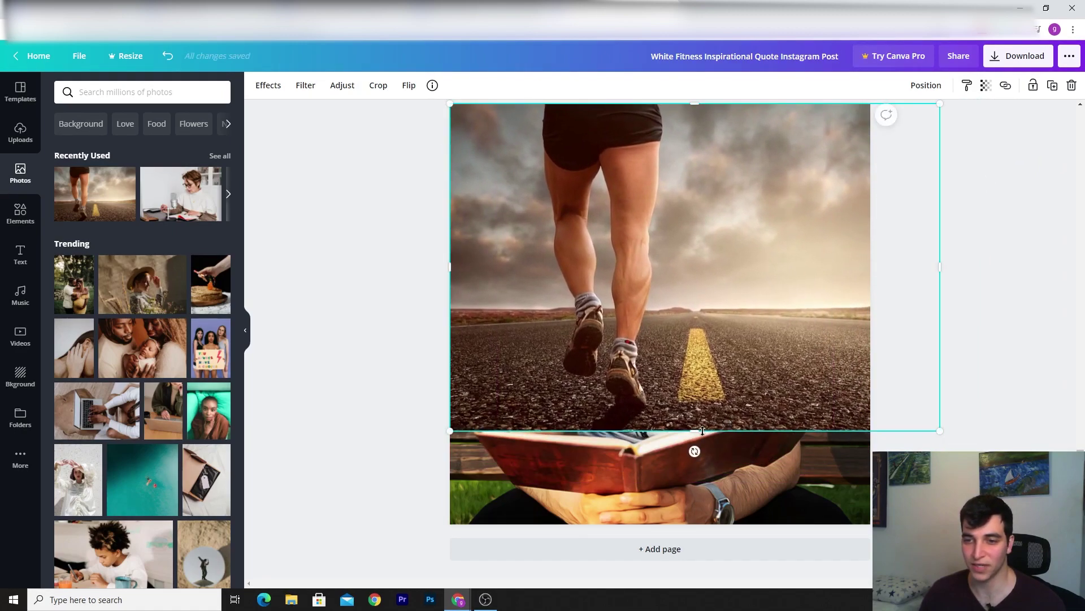
drag(703, 430, 703, 525)
double_click(759, 251)
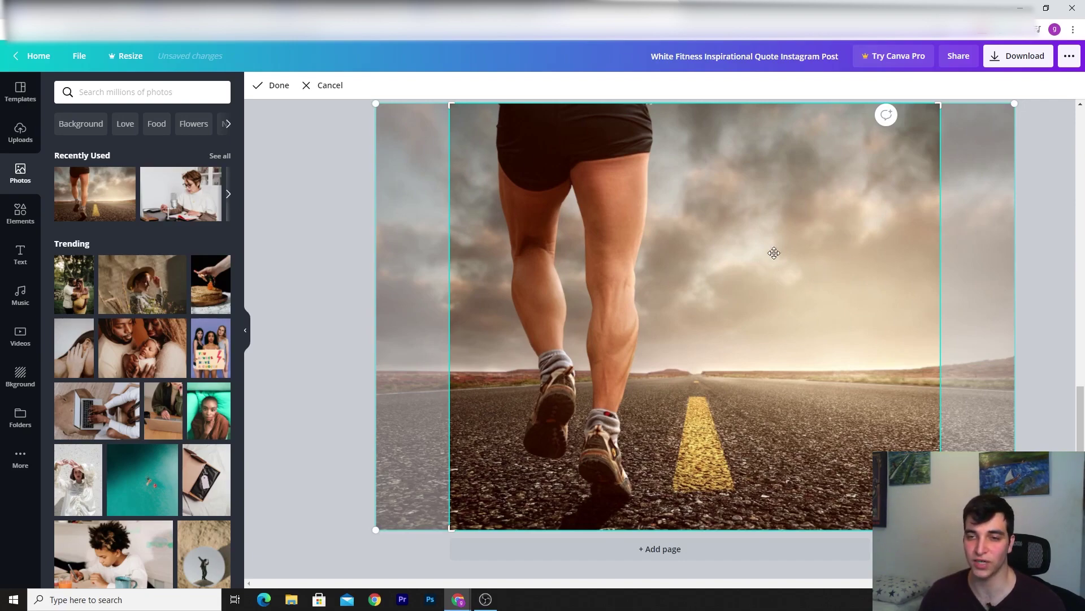
click(333, 264)
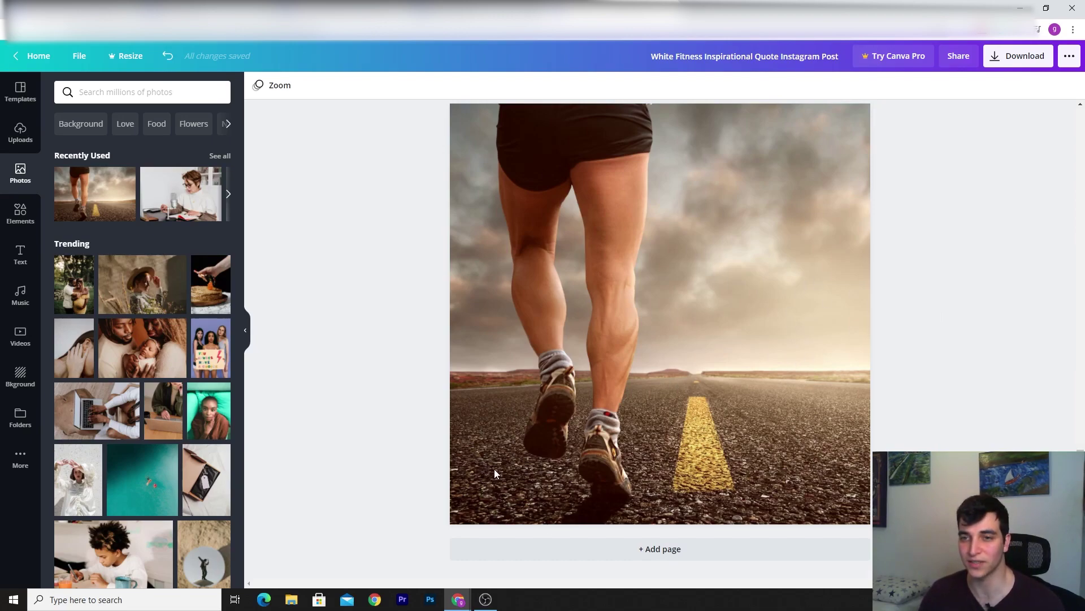
Step: Place the uploaded red 'GREAT SHAPES' stamp in the bottom-right corner, rotated to -57°
click(21, 141)
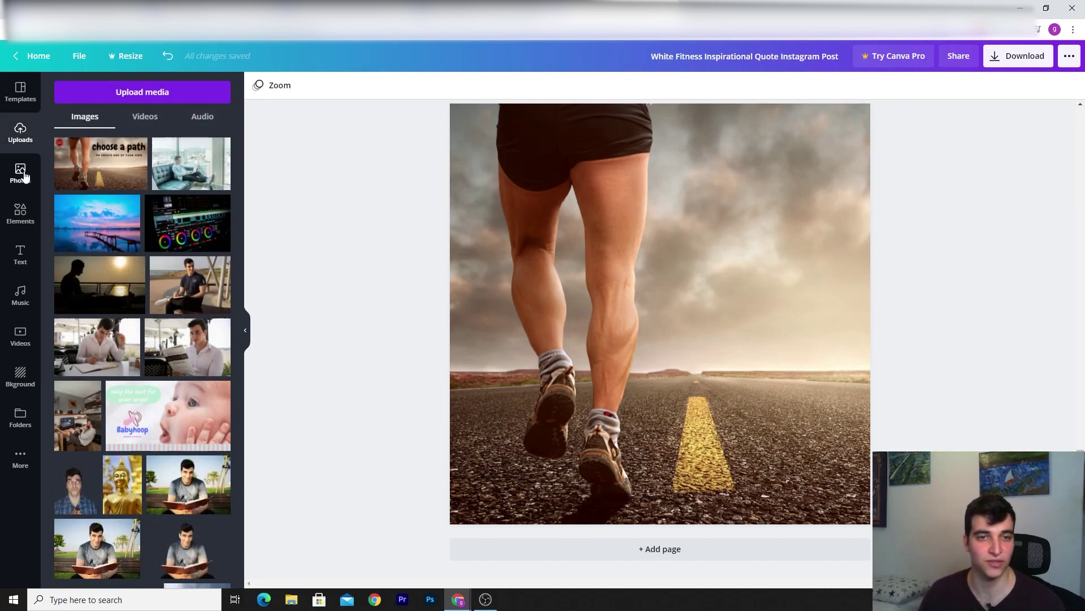
scroll(169, 339, down, 10)
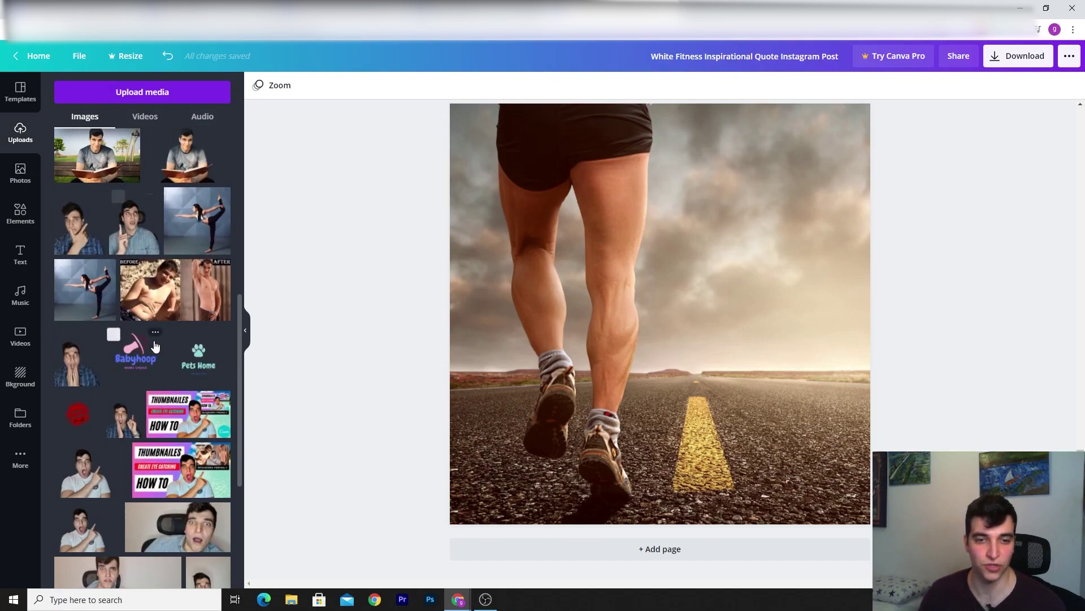
scroll(189, 338, down, 1)
drag(86, 307, 848, 482)
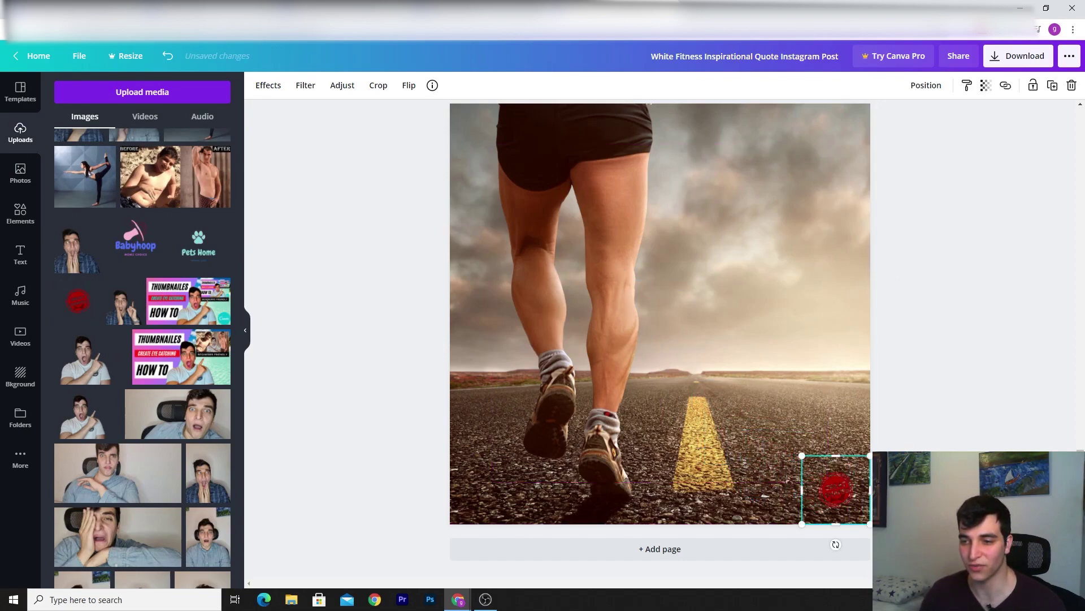
drag(833, 503, 768, 457)
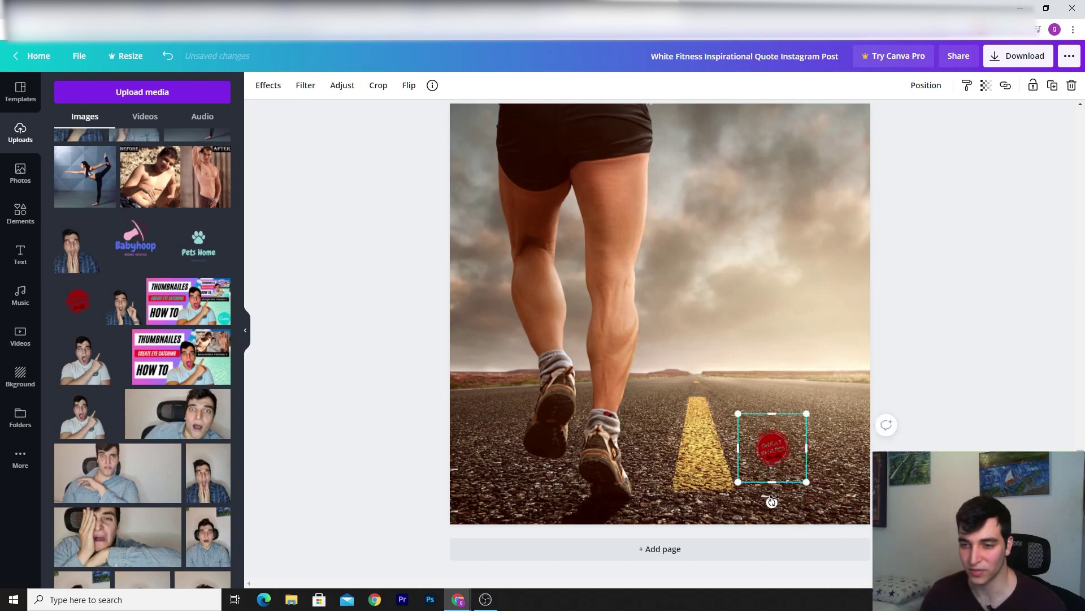
drag(773, 497, 813, 471)
drag(754, 425, 813, 473)
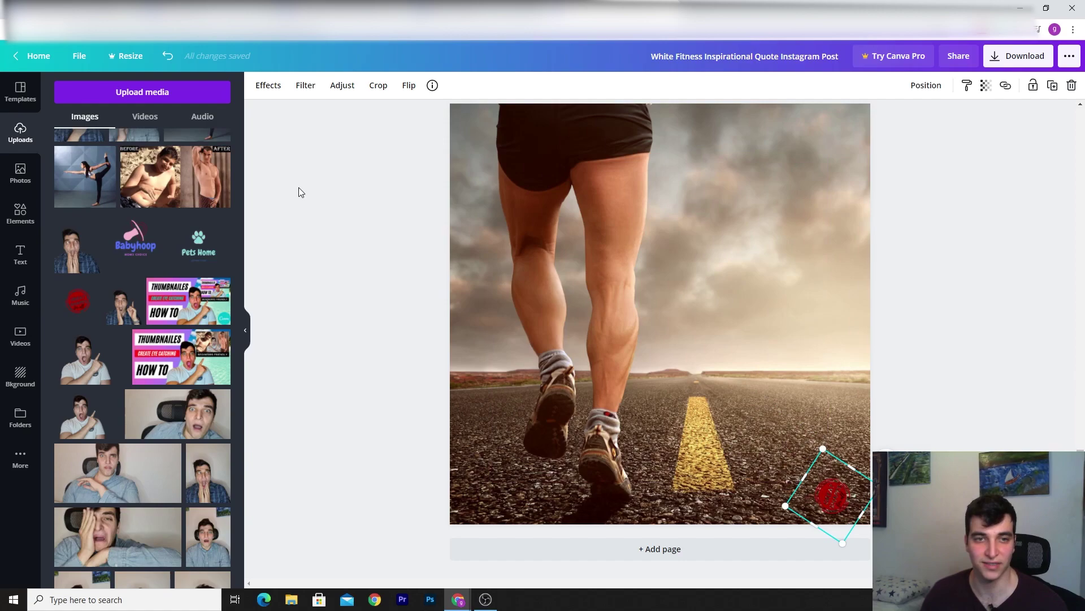